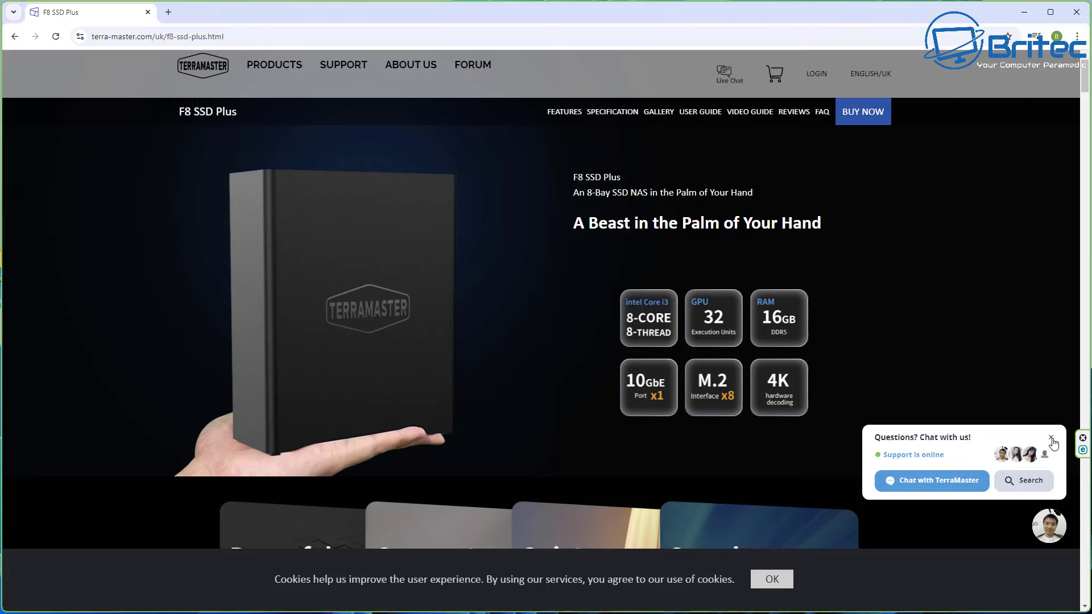
Dismiss the chat and cookie prompts on the F8 SSD Plus page and open its quick-start guide
{"action": "left_click", "coordinate": [1051, 438]}
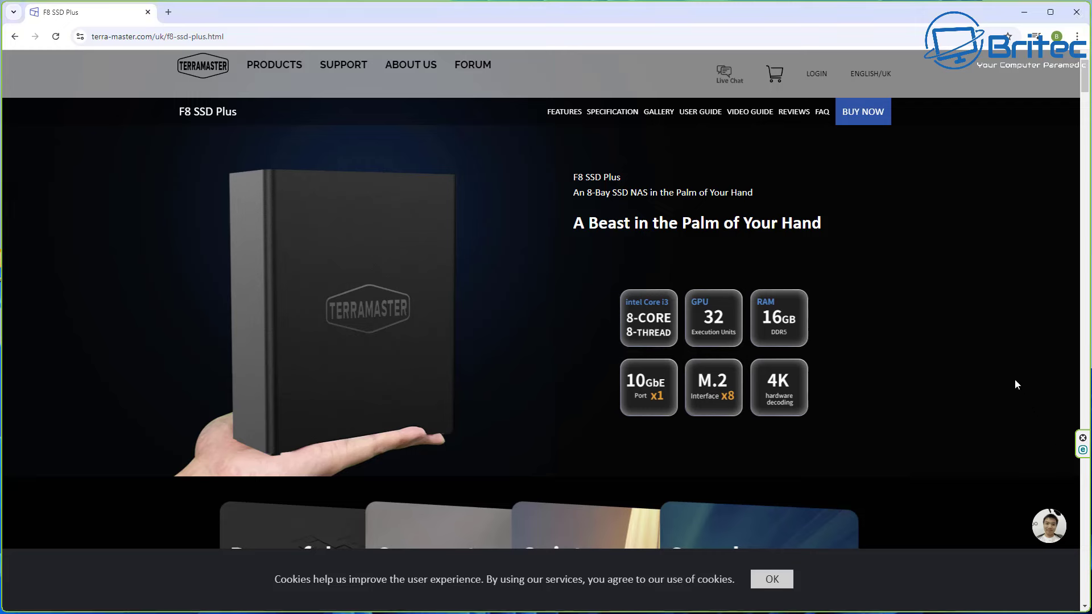
{"action": "left_click", "coordinate": [757, 586]}
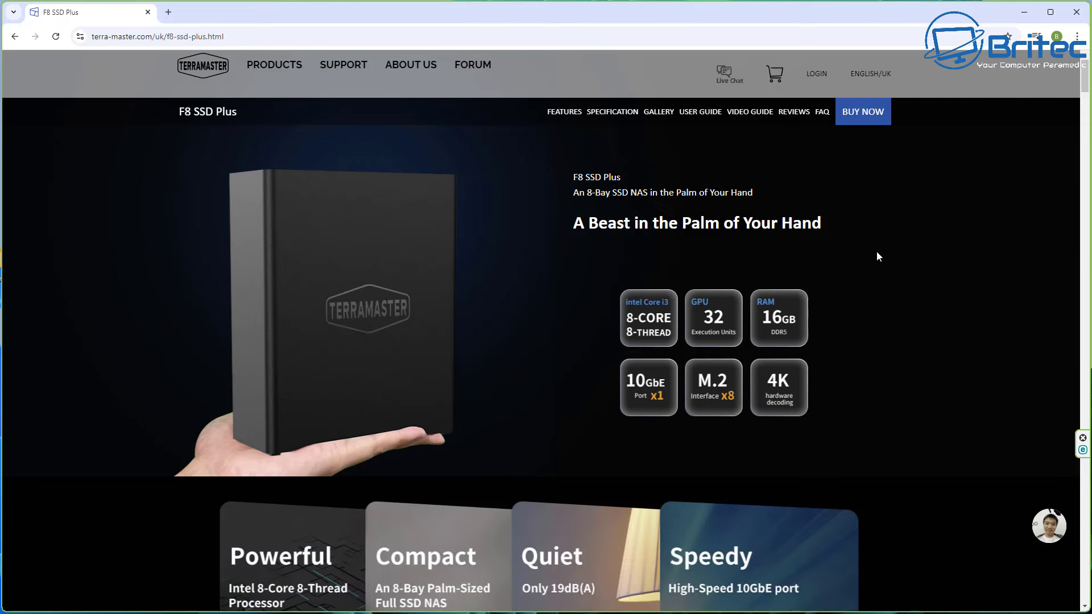
{"action": "middle_click", "coordinate": [962, 243]}
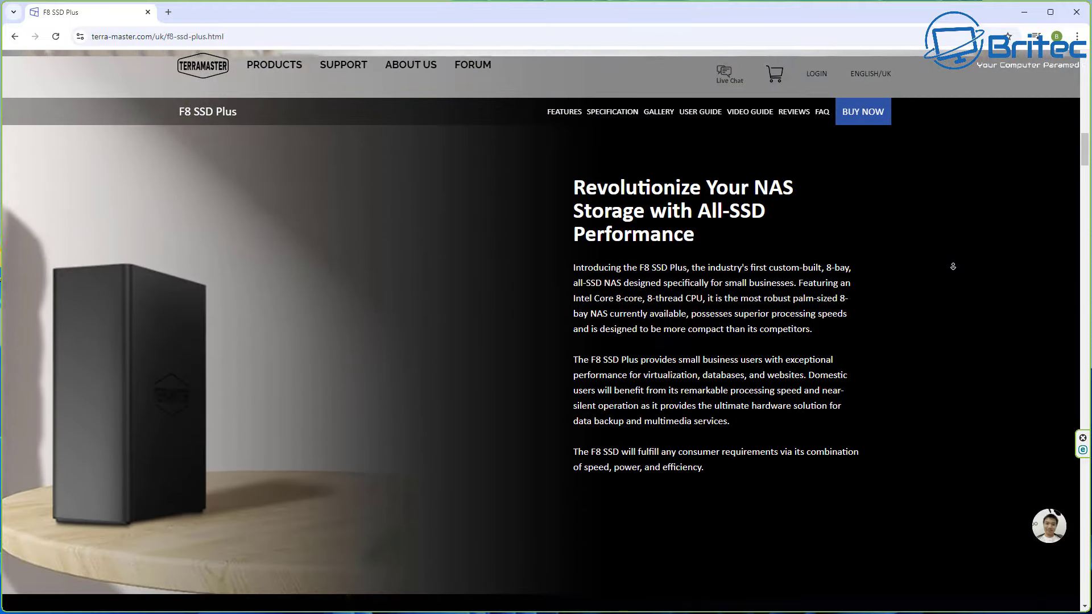
{"action": "left_click", "coordinate": [966, 81]}
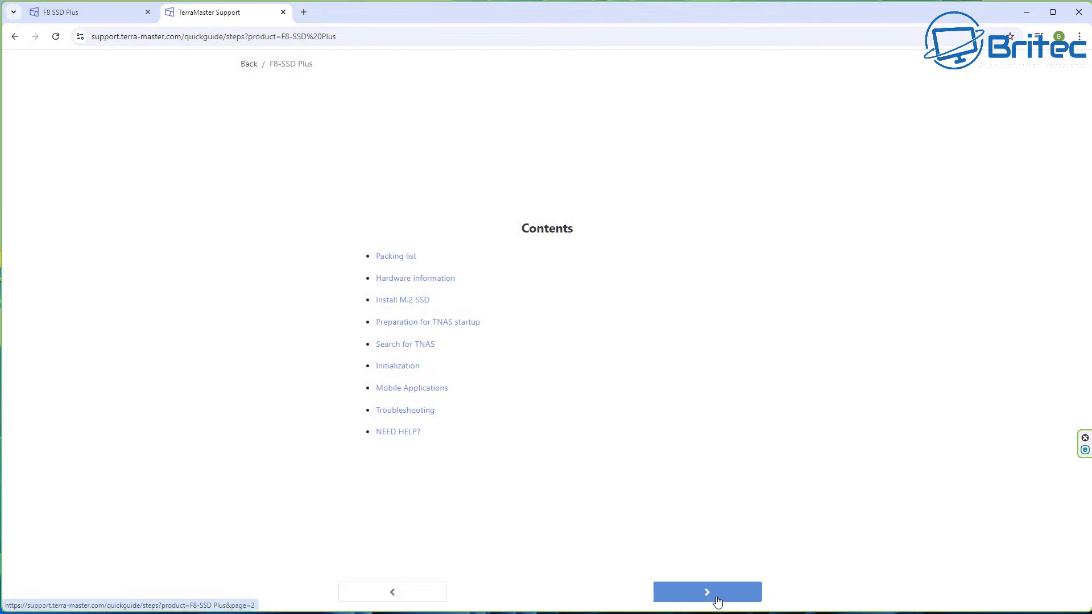
{"action": "left_click", "coordinate": [715, 601]}
{"action": "left_click", "coordinate": [715, 600]}
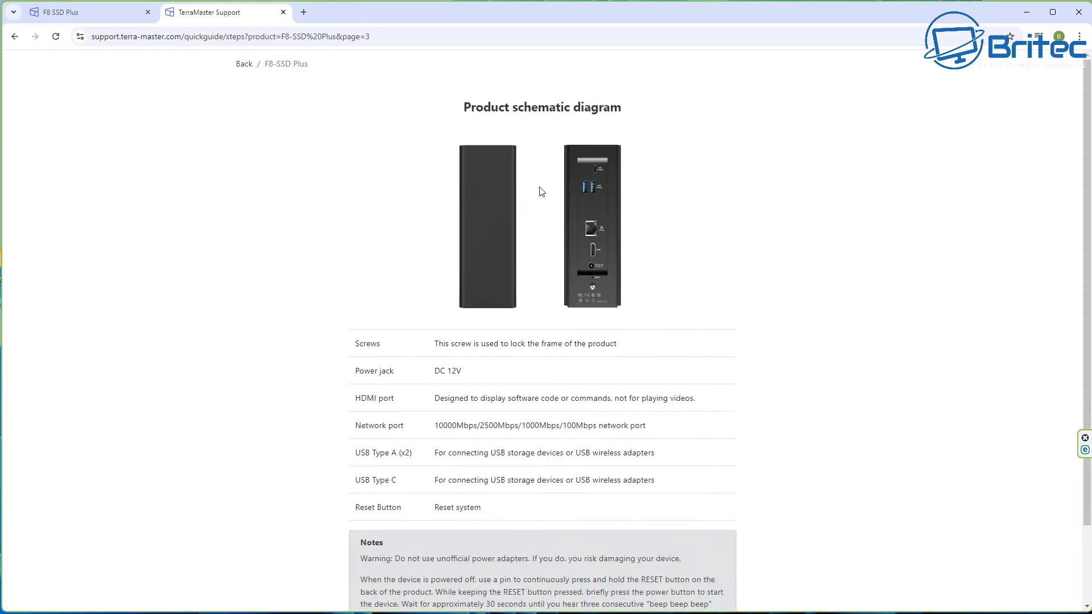
{"action": "scroll", "coordinate": [693, 558], "scroll_direction": "down", "scroll_amount": 1}
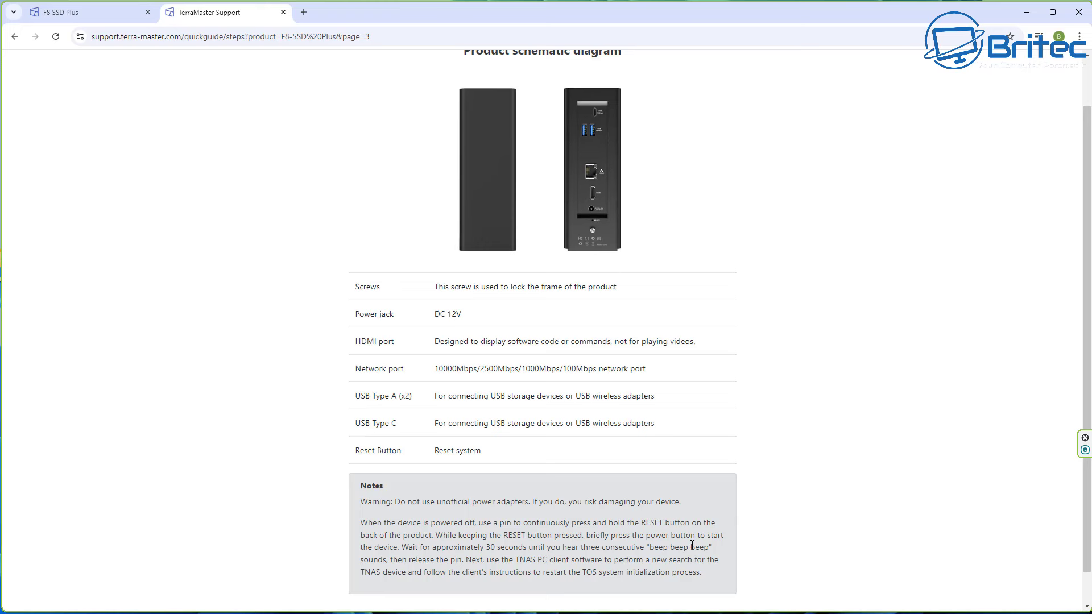
{"action": "scroll", "coordinate": [692, 546], "scroll_direction": "down", "scroll_amount": 2}
{"action": "left_click", "coordinate": [710, 592]}
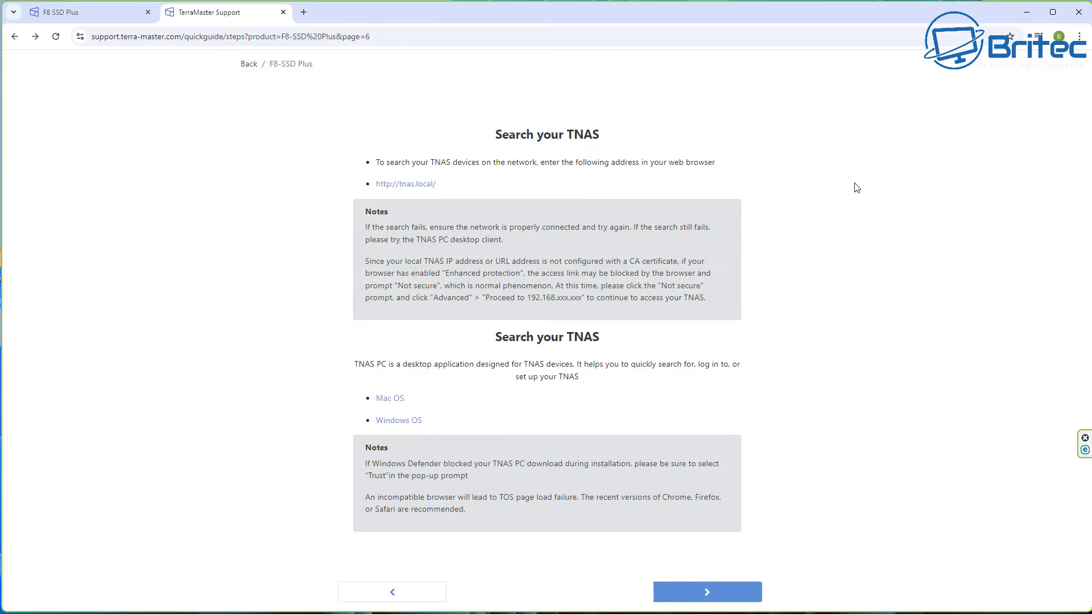
{"action": "left_click", "coordinate": [401, 184]}
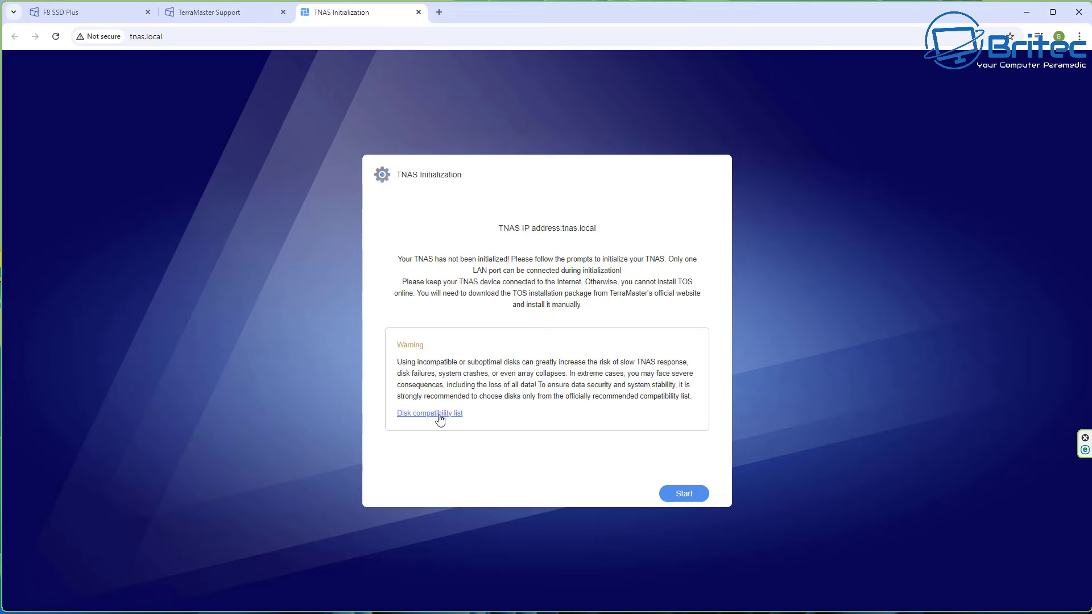
Begin automatic TOS initialization and confirm erasing NVMe Disk2 and Disk3
{"action": "left_click", "coordinate": [684, 494]}
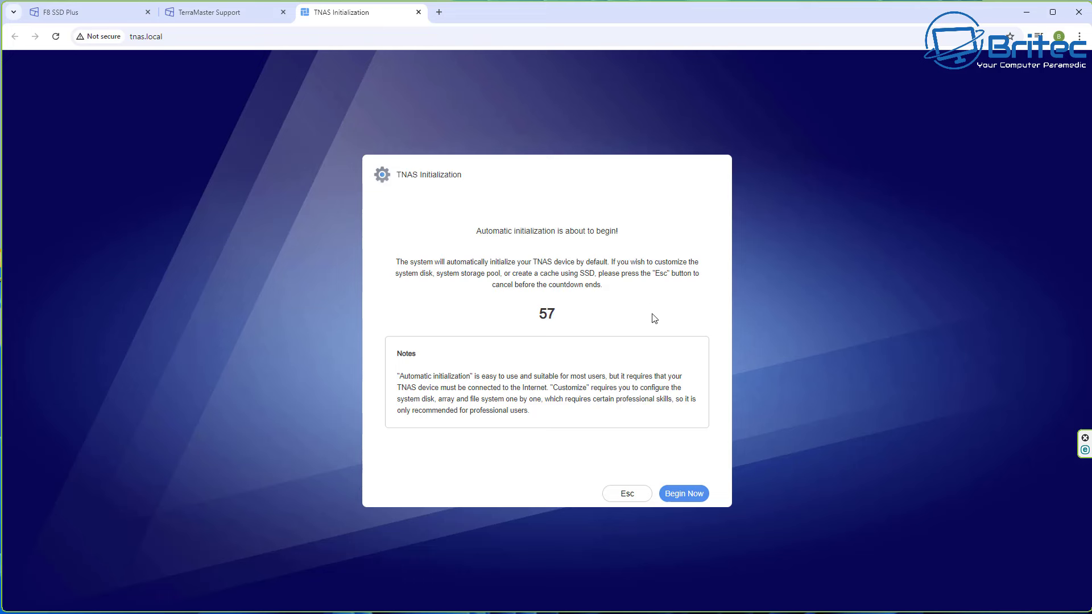
{"action": "left_click", "coordinate": [693, 499]}
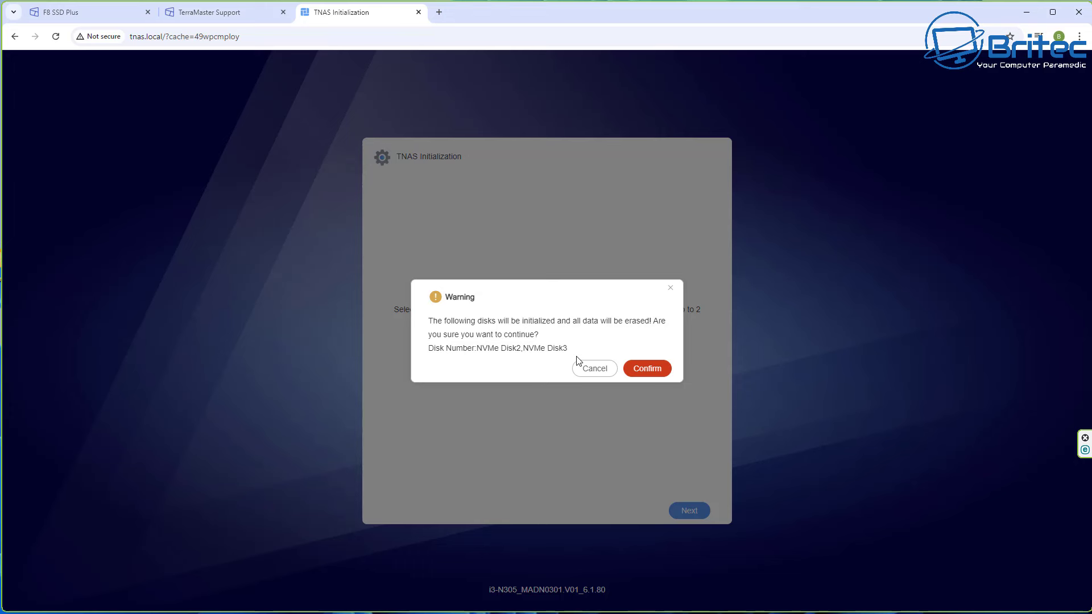
{"action": "left_click", "coordinate": [656, 371]}
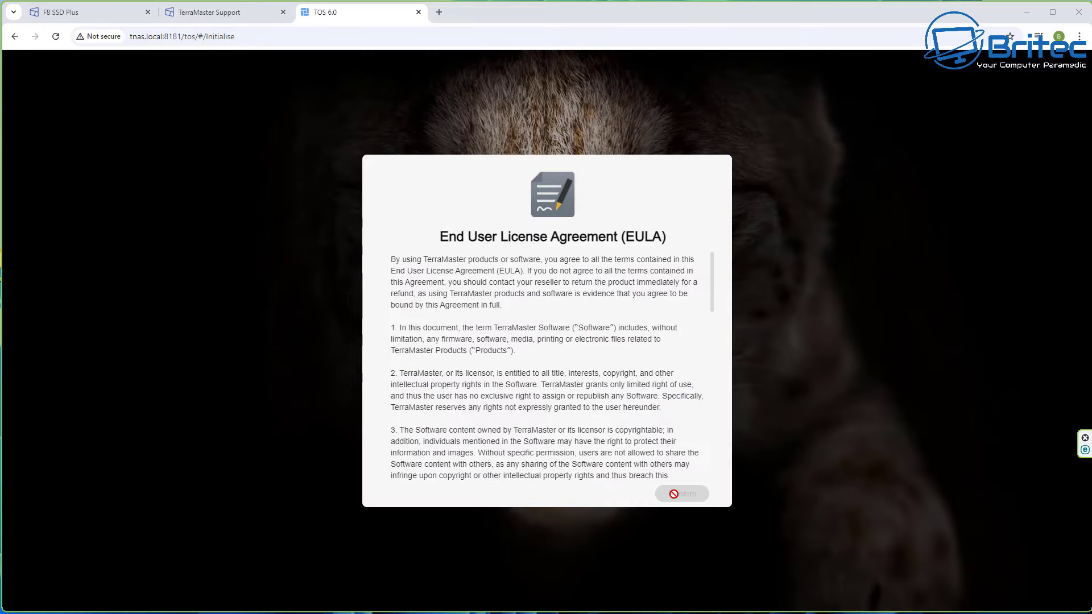
Read through the EULA, tick the agreement box and accept it
{"action": "left_click_drag", "start_coordinate": [713, 271], "coordinate": [707, 490]}
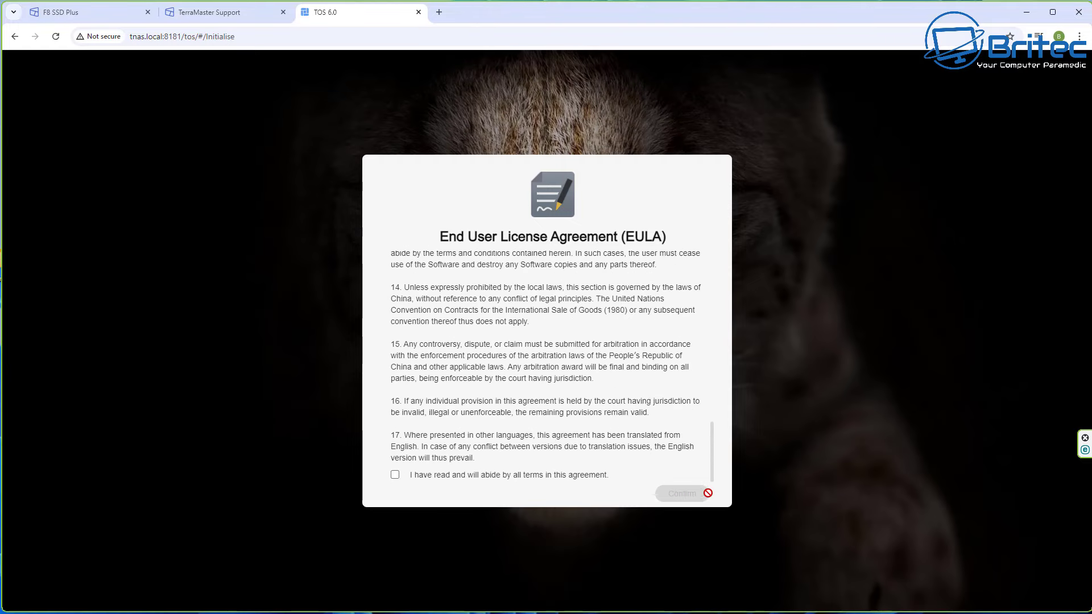
{"action": "left_click", "coordinate": [395, 475]}
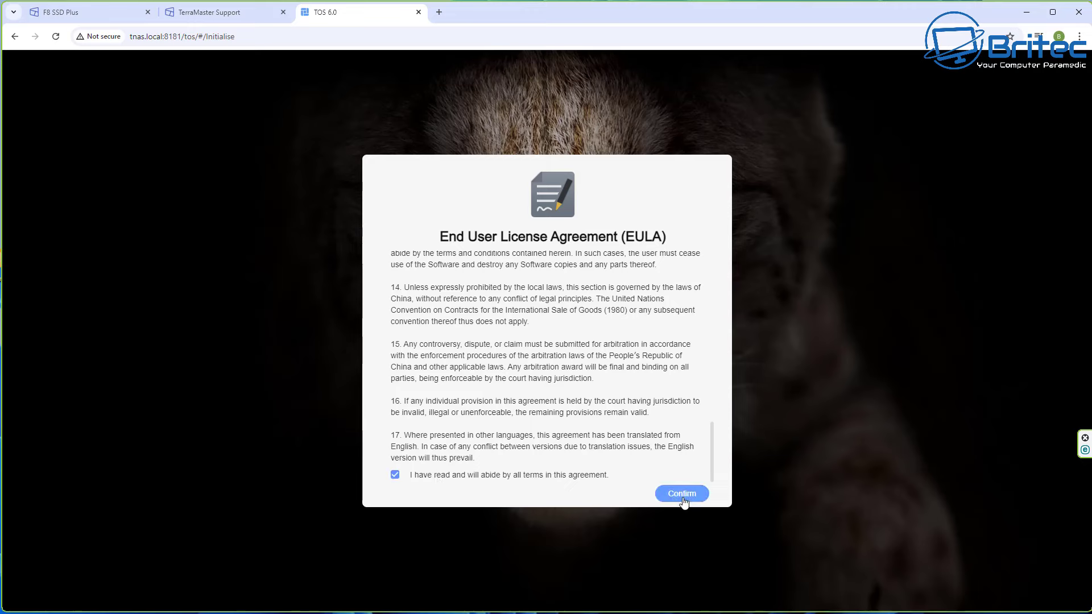
{"action": "left_click", "coordinate": [682, 495]}
Create the superuser account with a username and confirmed password, declining the browser's password save
{"action": "type", "text": "Britec"}
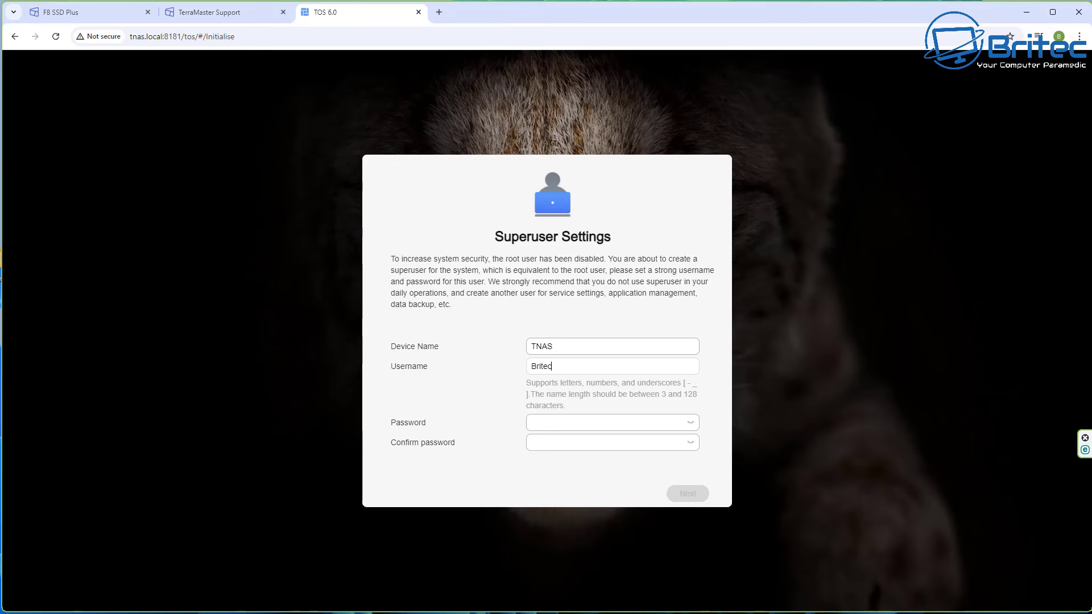
{"action": "left_click", "coordinate": [618, 421]}
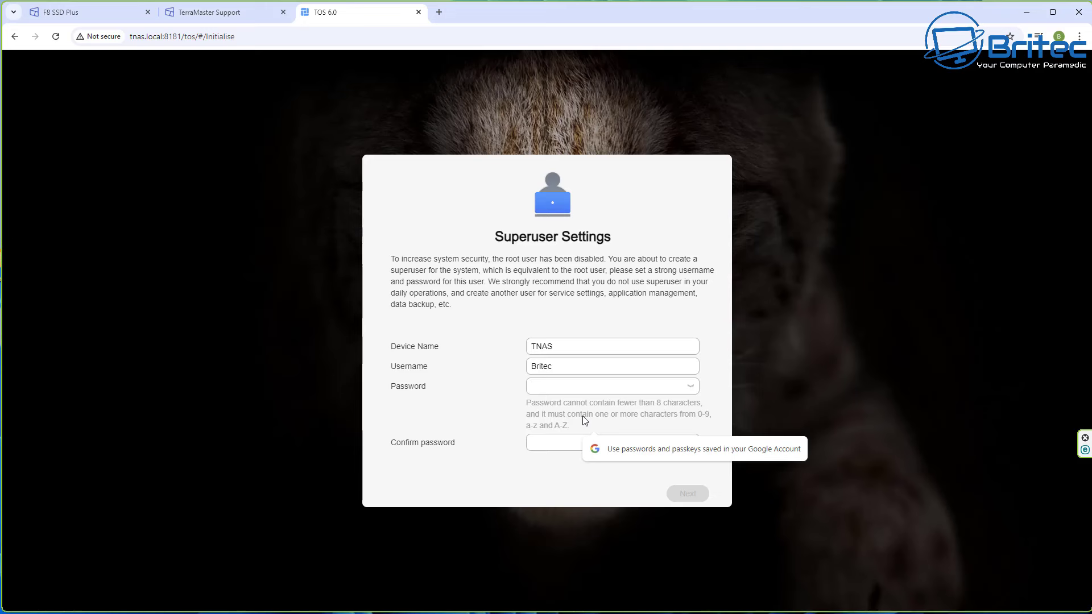
{"action": "type", "text": "•"}
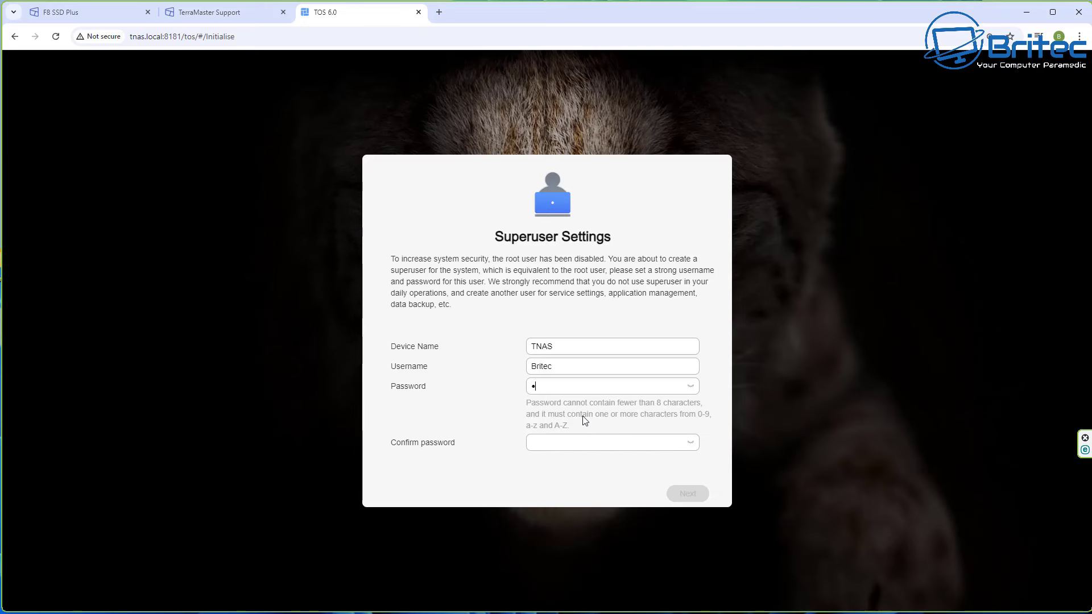
{"action": "type", "text": "••••••••"}
{"action": "left_click", "coordinate": [550, 448]}
{"action": "type", "text": "••"}
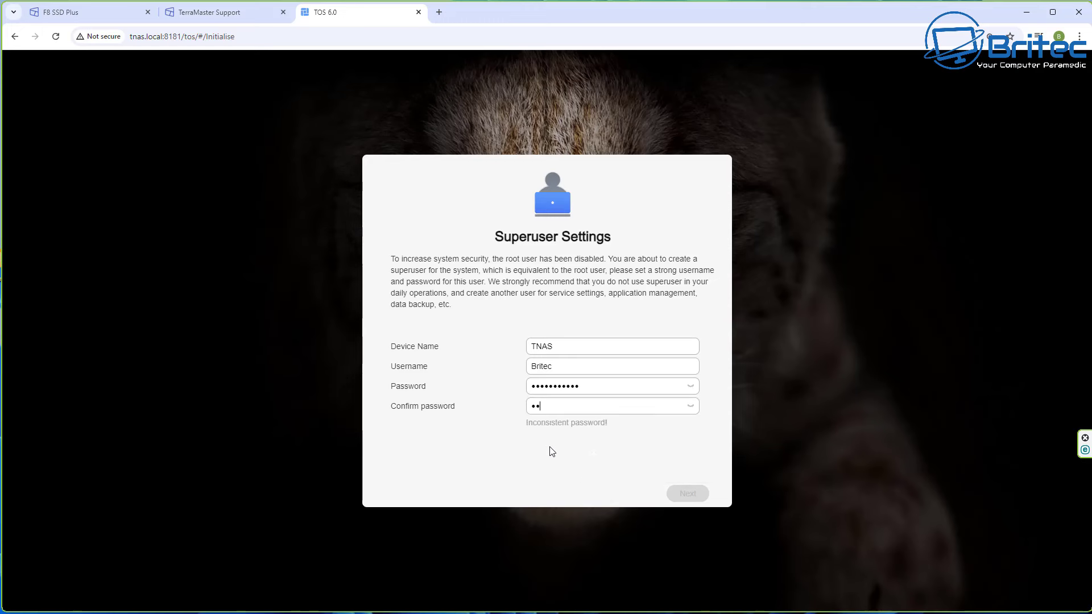
{"action": "type", "text": "•••••••••"}
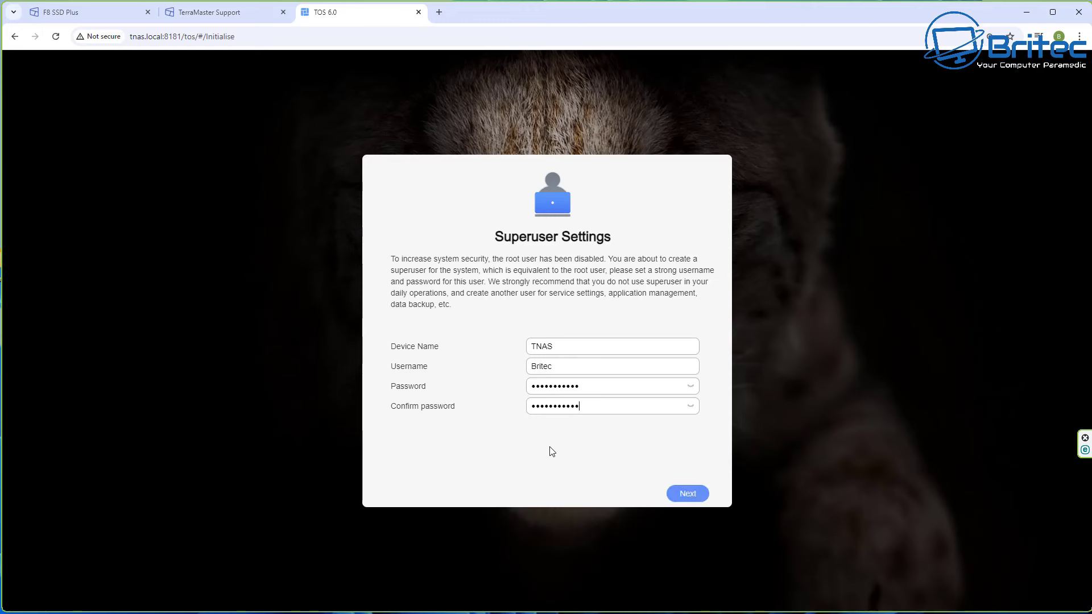
{"action": "left_click", "coordinate": [688, 494]}
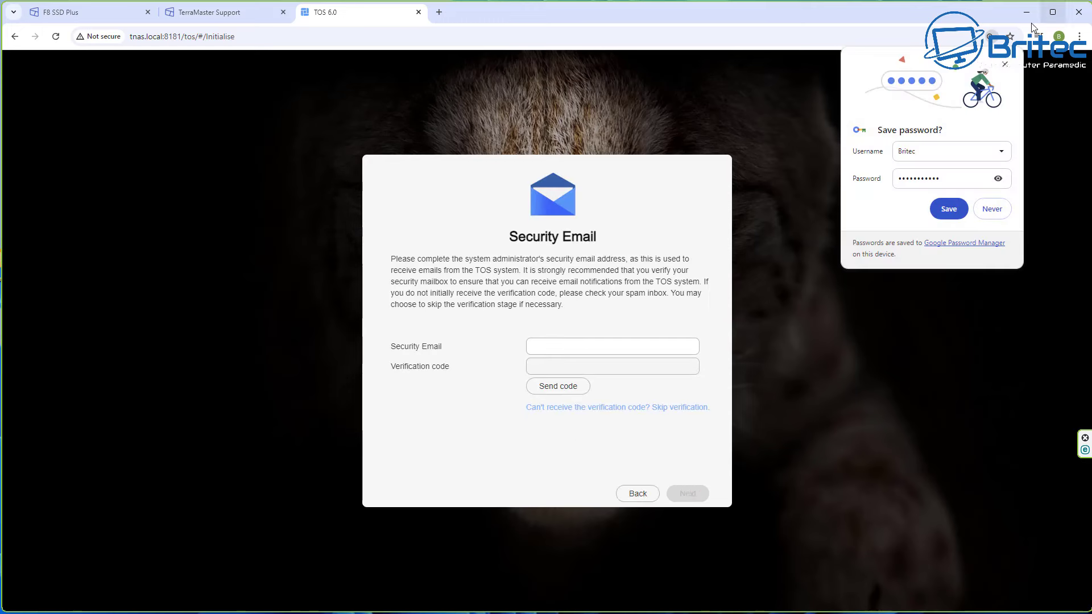
{"action": "left_click", "coordinate": [1004, 64]}
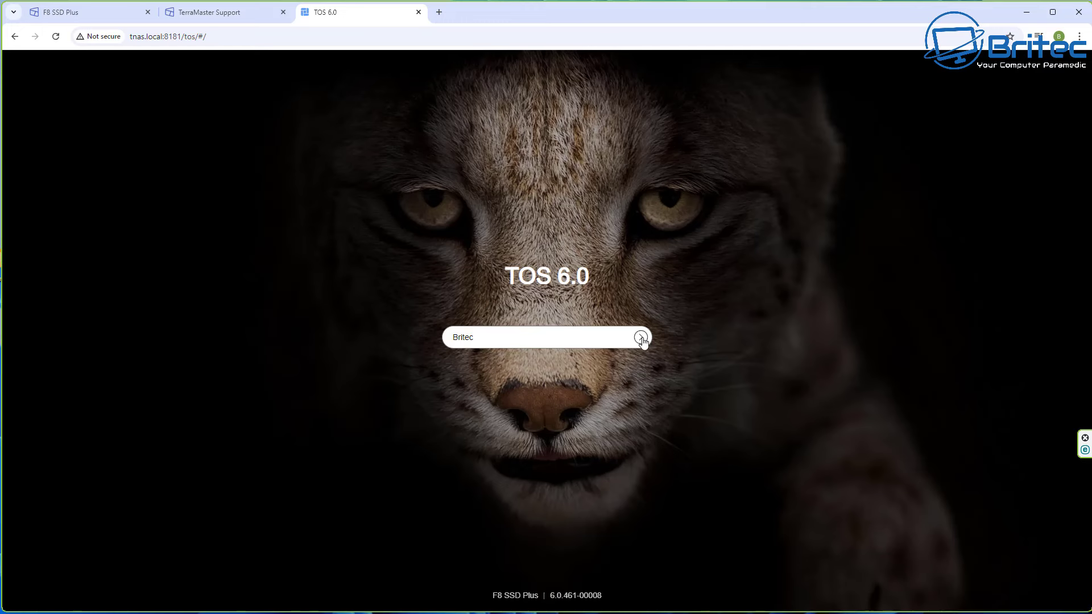
{"action": "left_click", "coordinate": [641, 338]}
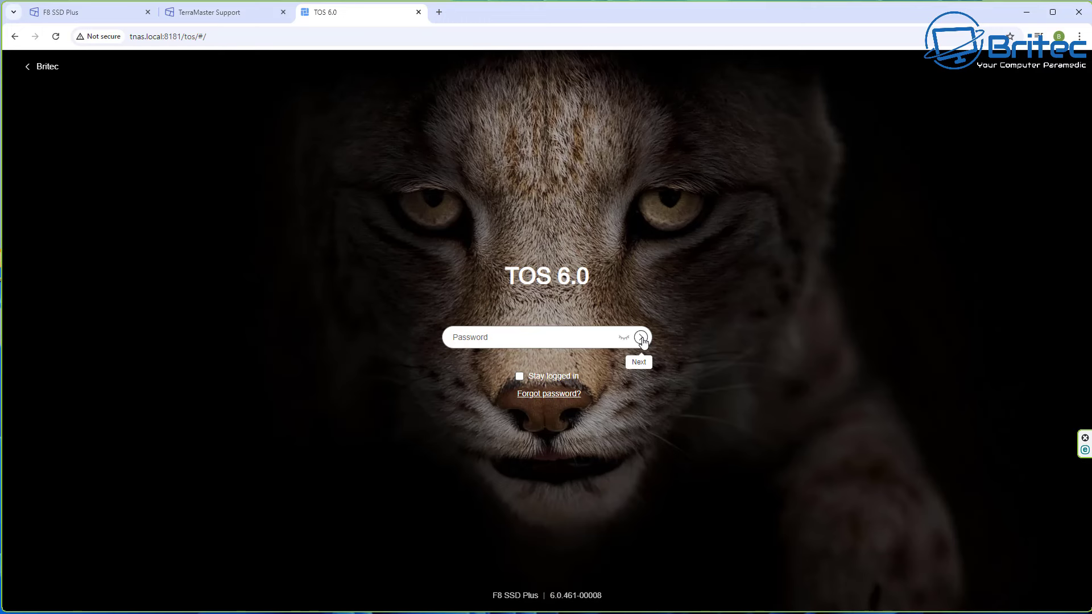
{"action": "type", "text": "•"}
{"action": "type", "text": "••"}
{"action": "left_click", "coordinate": [641, 338]}
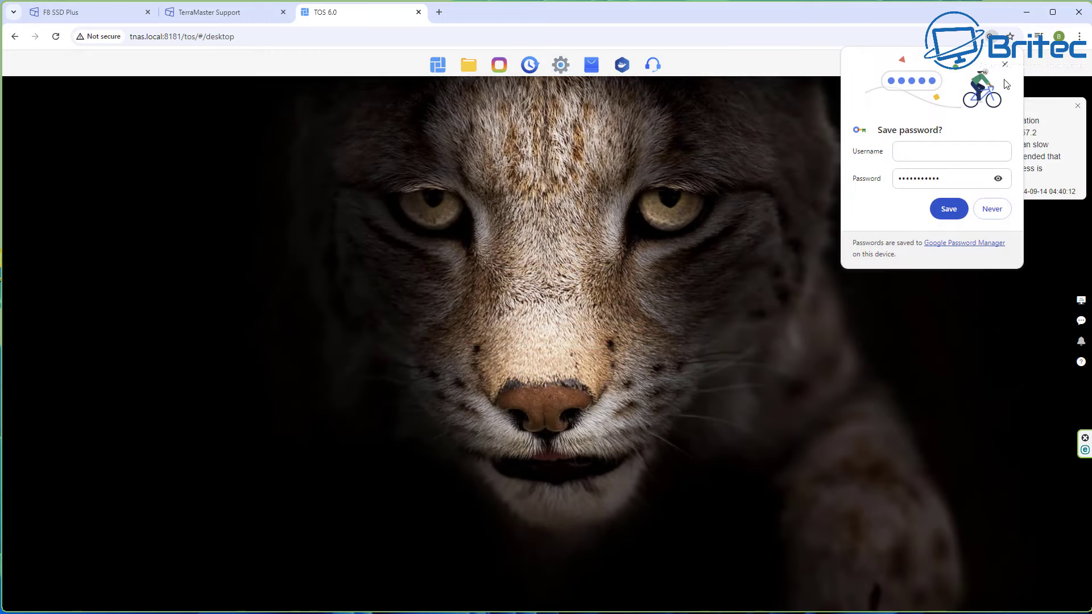
{"action": "left_click", "coordinate": [1005, 61]}
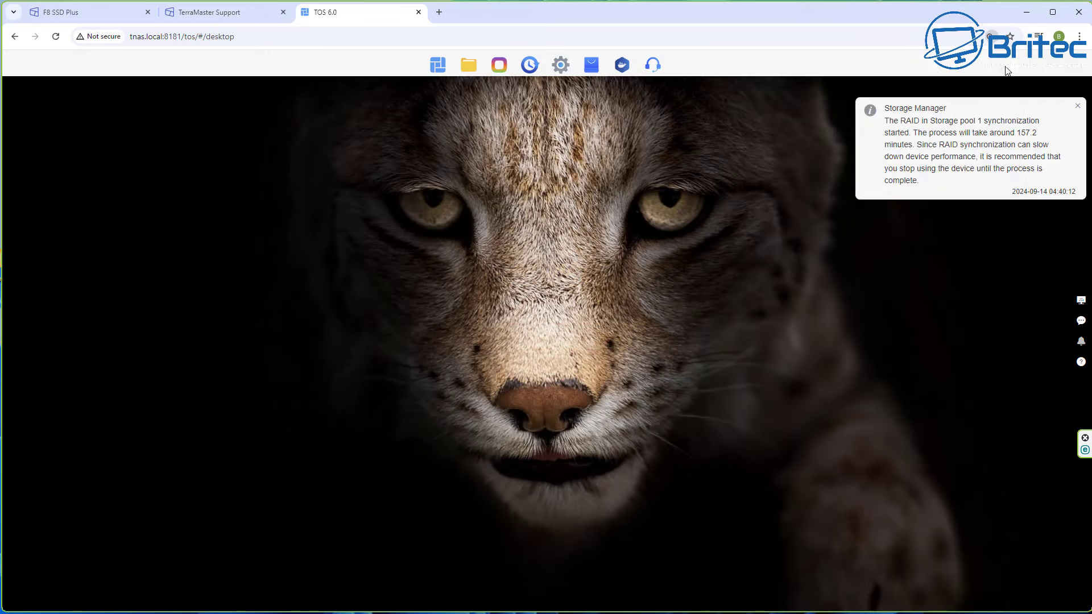
{"action": "left_click", "coordinate": [1077, 108]}
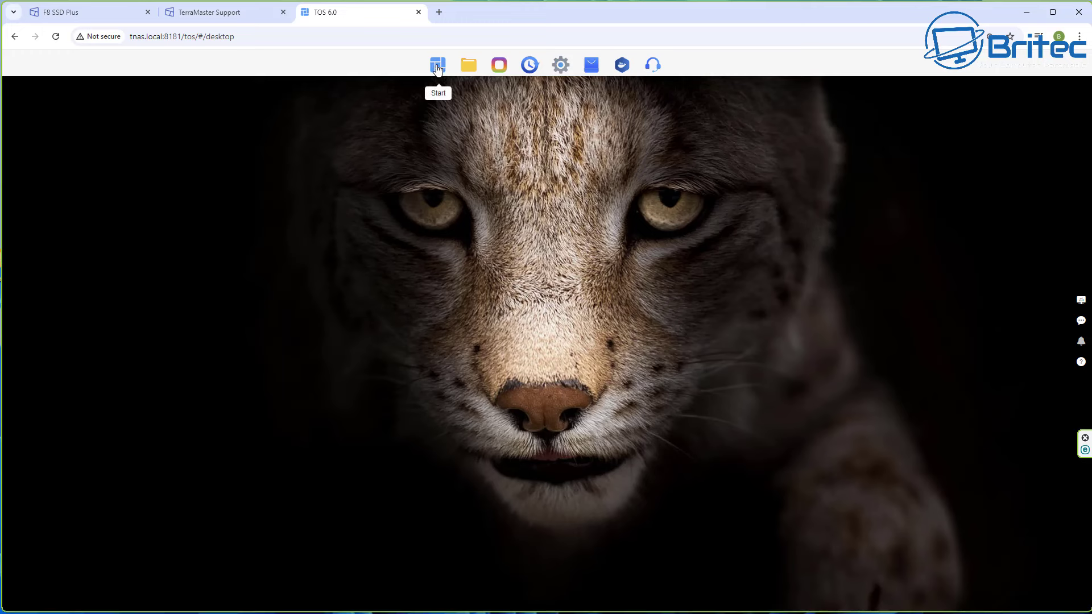
{"action": "left_click", "coordinate": [438, 66]}
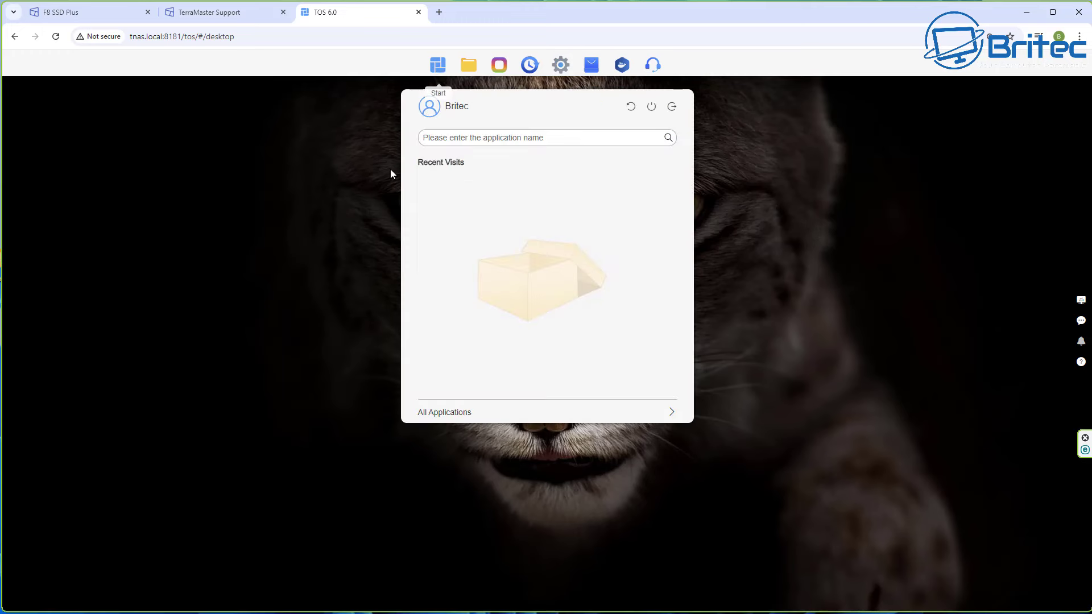
{"action": "left_click", "coordinate": [339, 193]}
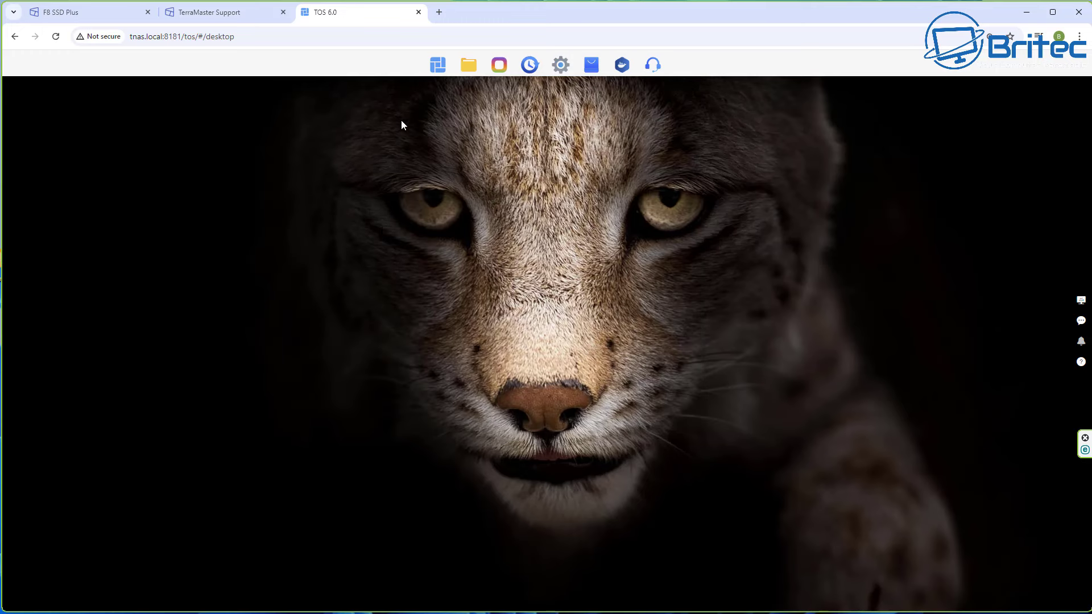
{"action": "left_click", "coordinate": [468, 66]}
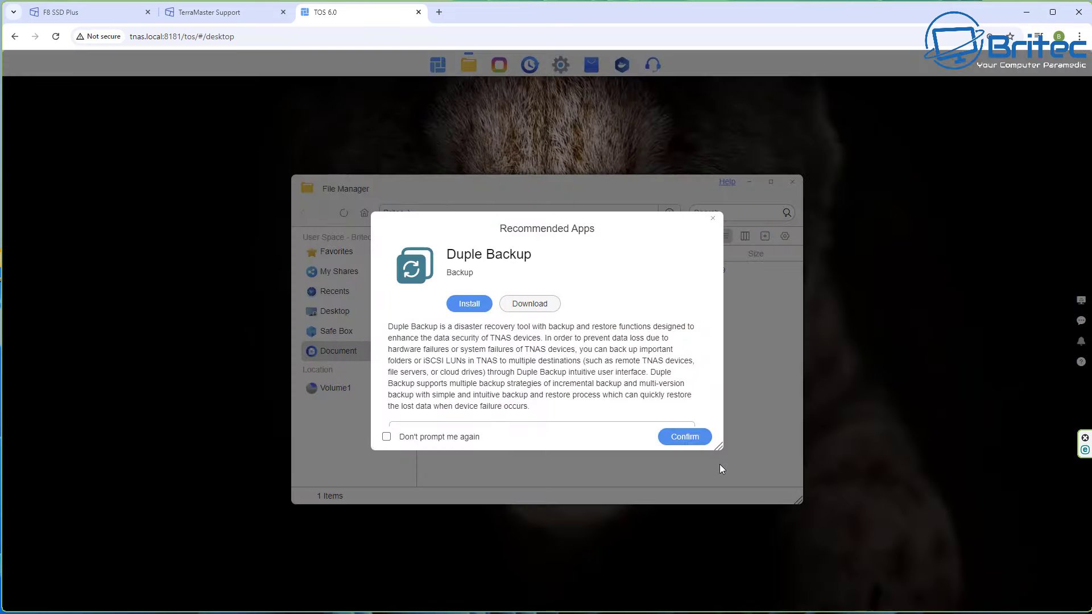
{"action": "left_click", "coordinate": [713, 221]}
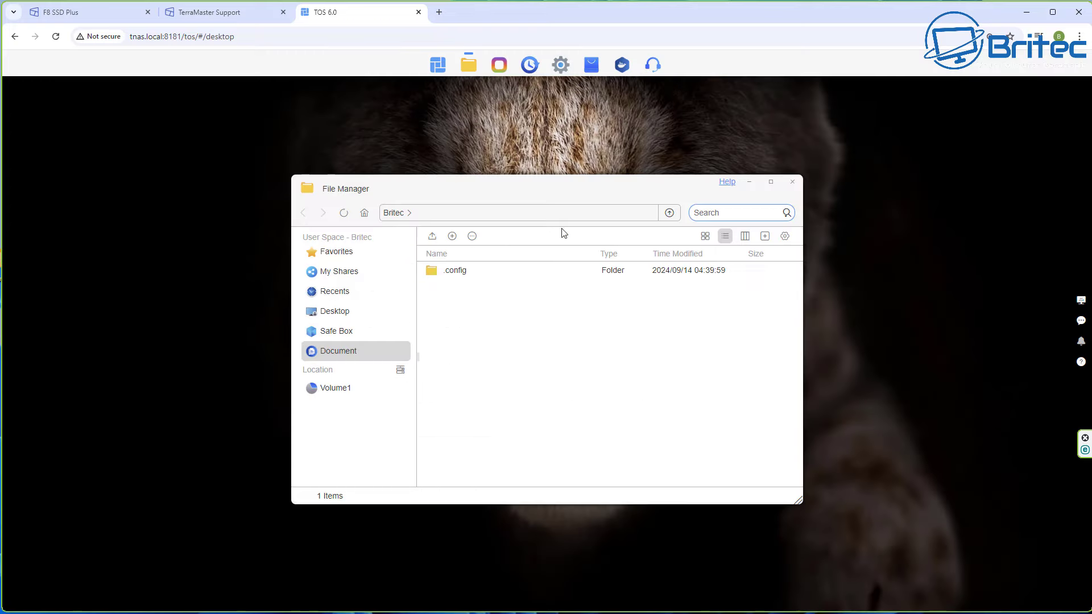
{"action": "left_click", "coordinate": [327, 276]}
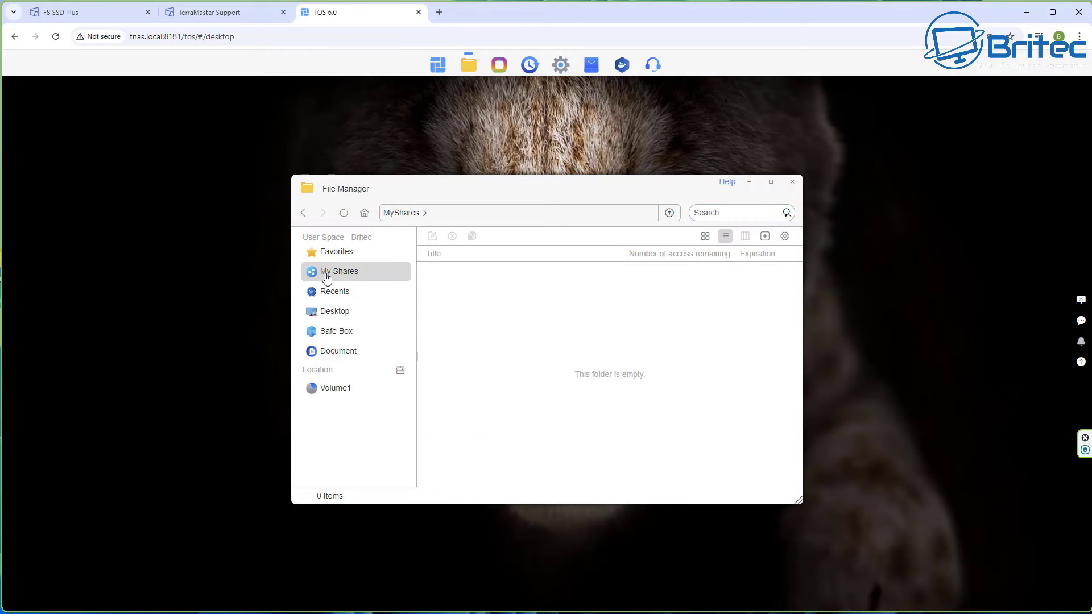
{"action": "left_click", "coordinate": [329, 291]}
{"action": "left_click", "coordinate": [323, 318]}
{"action": "left_click", "coordinate": [326, 332]}
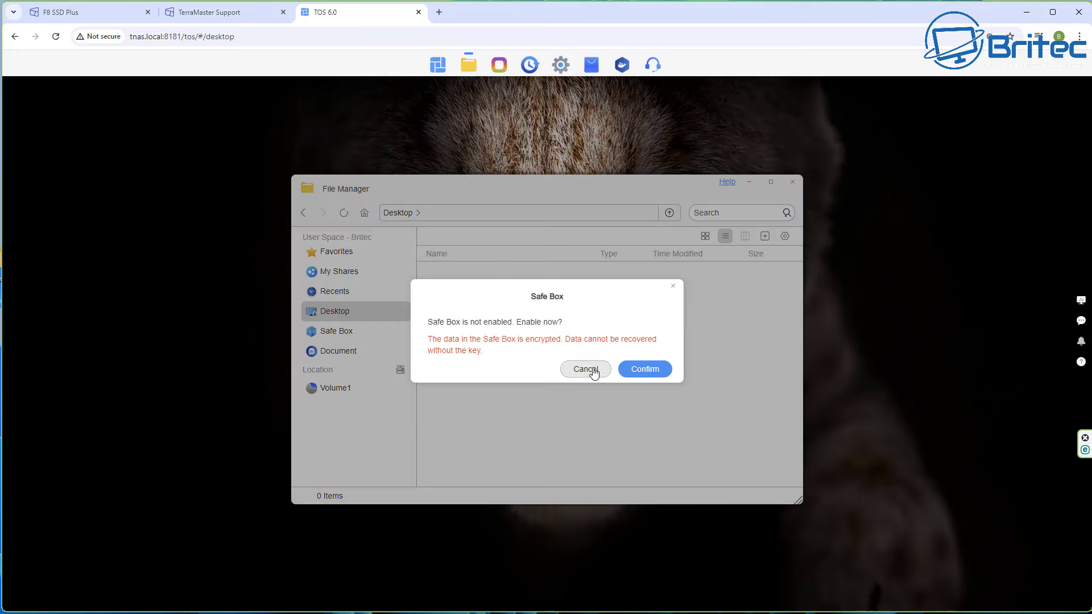
{"action": "left_click", "coordinate": [585, 370]}
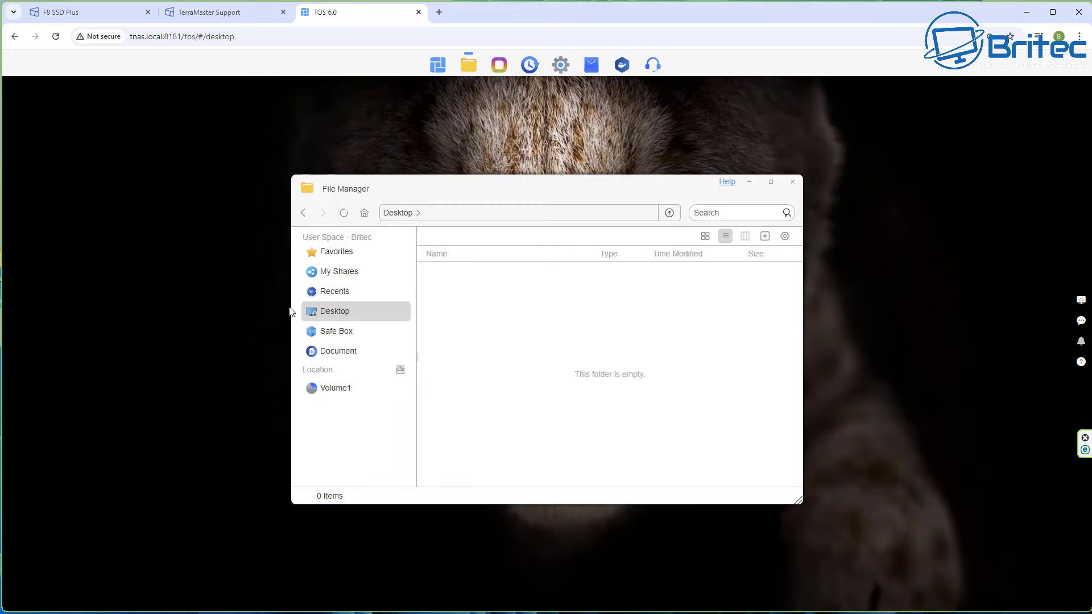
{"action": "left_click", "coordinate": [327, 391]}
{"action": "left_click", "coordinate": [792, 182]}
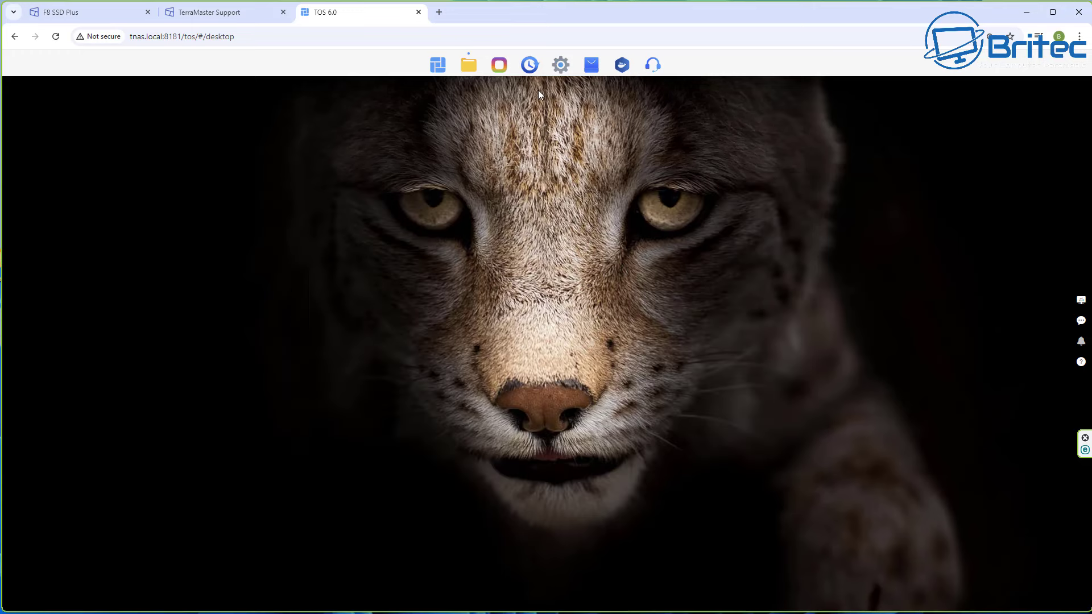
Launch Security Advisor from All Applications, close it, and open the Control Panel
{"action": "left_click", "coordinate": [499, 66]}
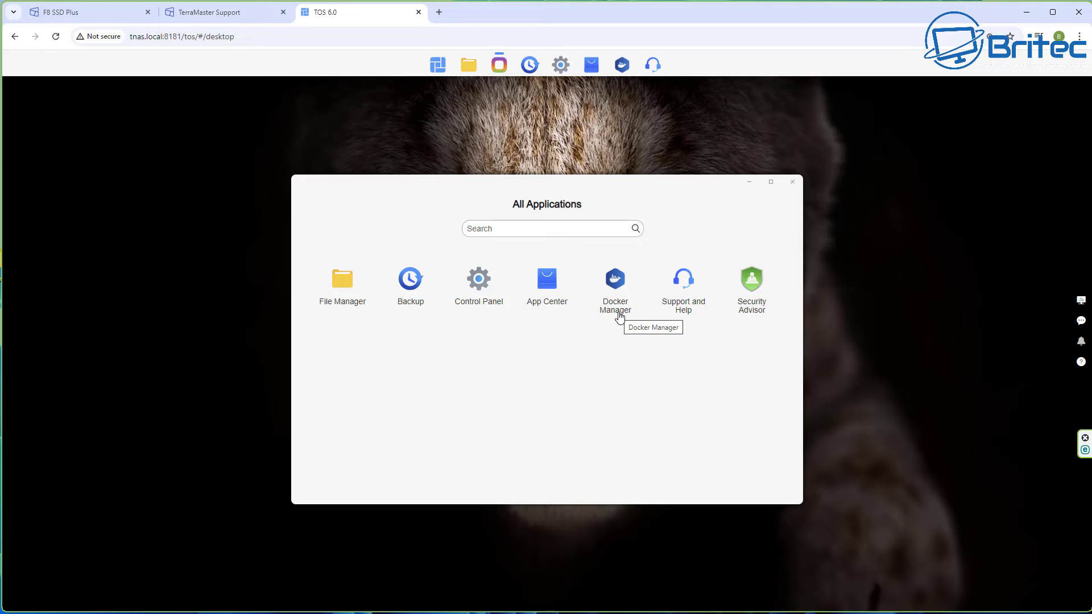
{"action": "left_click", "coordinate": [750, 310]}
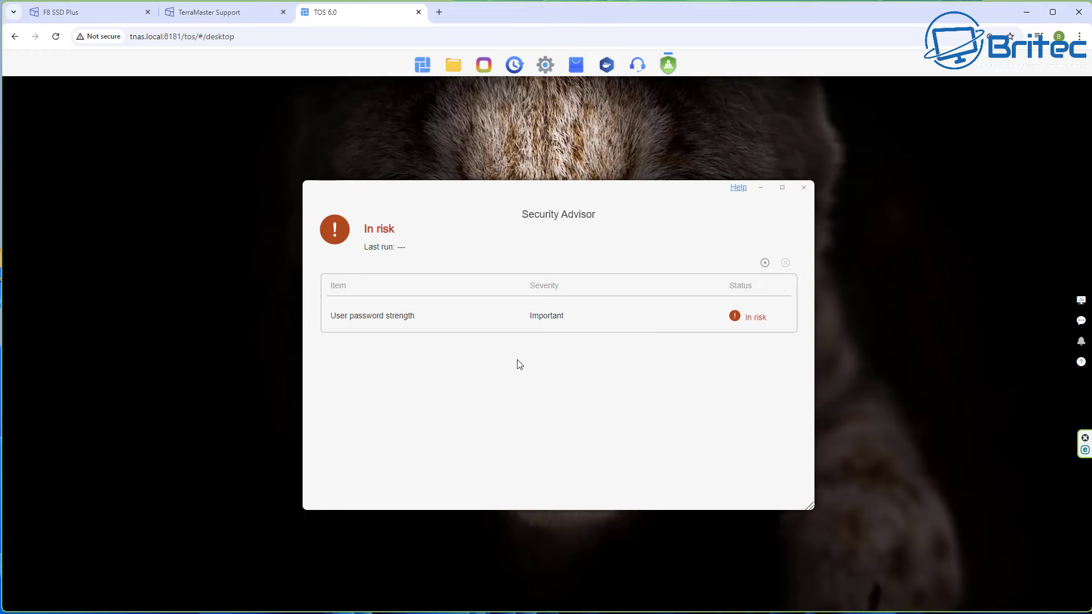
{"action": "left_click", "coordinate": [804, 189]}
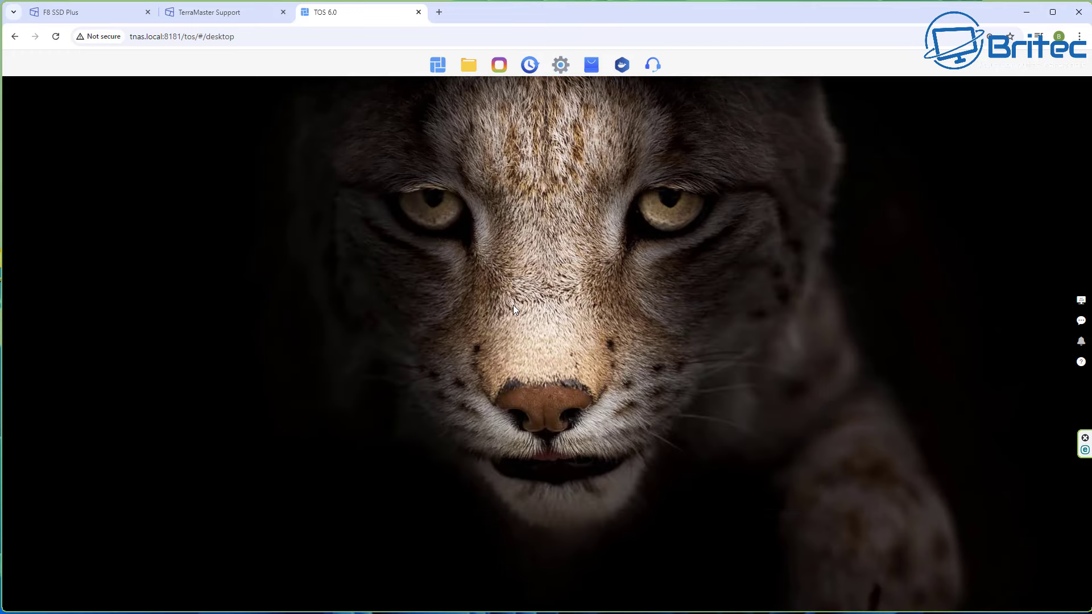
{"action": "left_click", "coordinate": [561, 65]}
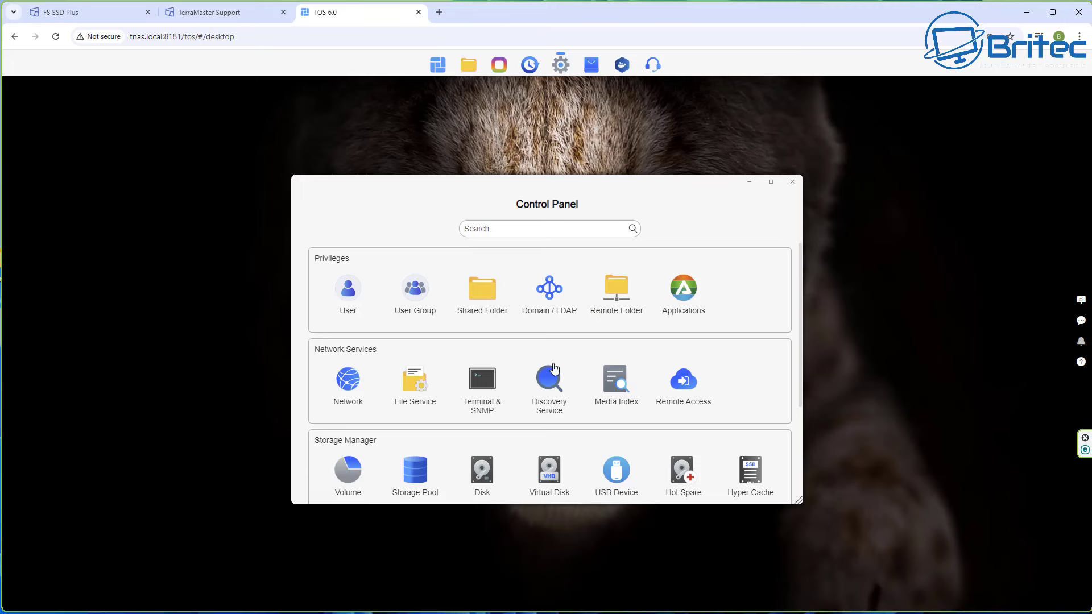
Scroll through the Control Panel sections and open the Privileges > Applications permissions page
{"action": "scroll", "coordinate": [710, 424], "scroll_direction": "down", "scroll_amount": 1}
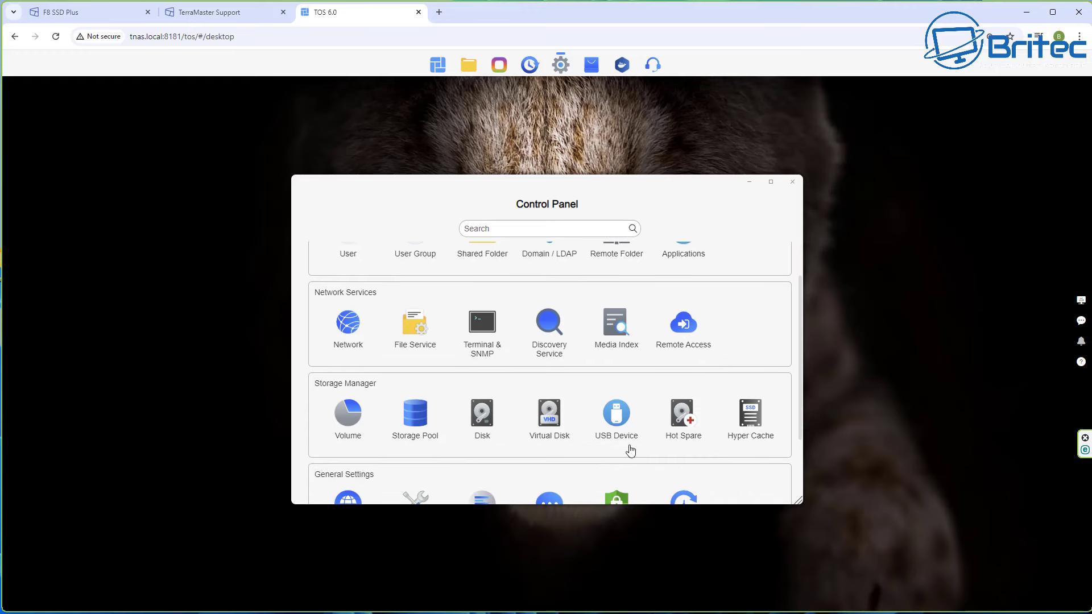
{"action": "scroll", "coordinate": [745, 475], "scroll_direction": "down", "scroll_amount": 1}
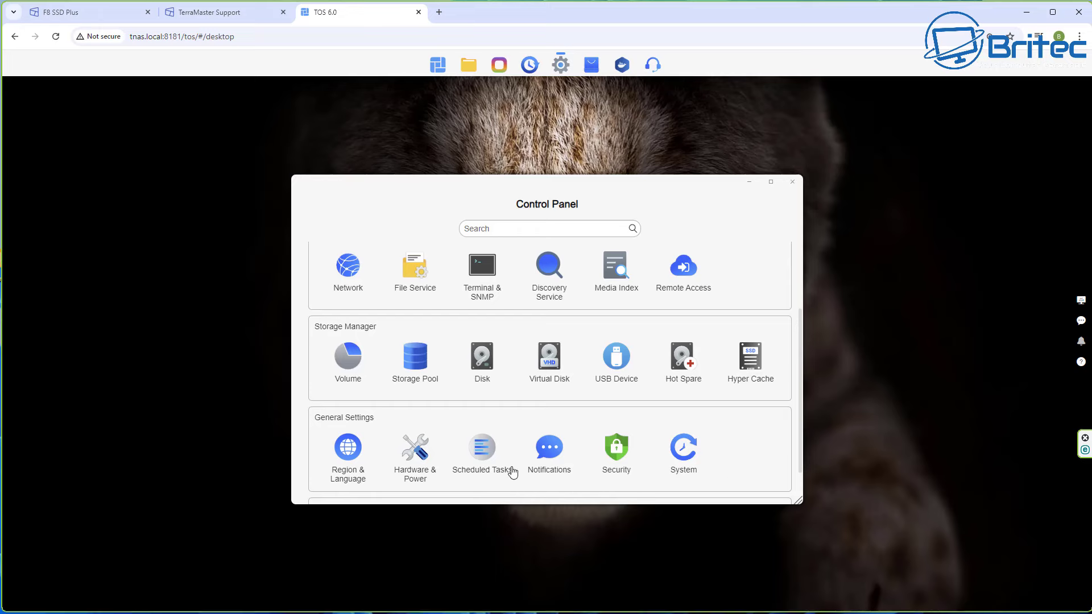
{"action": "scroll", "coordinate": [649, 423], "scroll_direction": "up", "scroll_amount": 2}
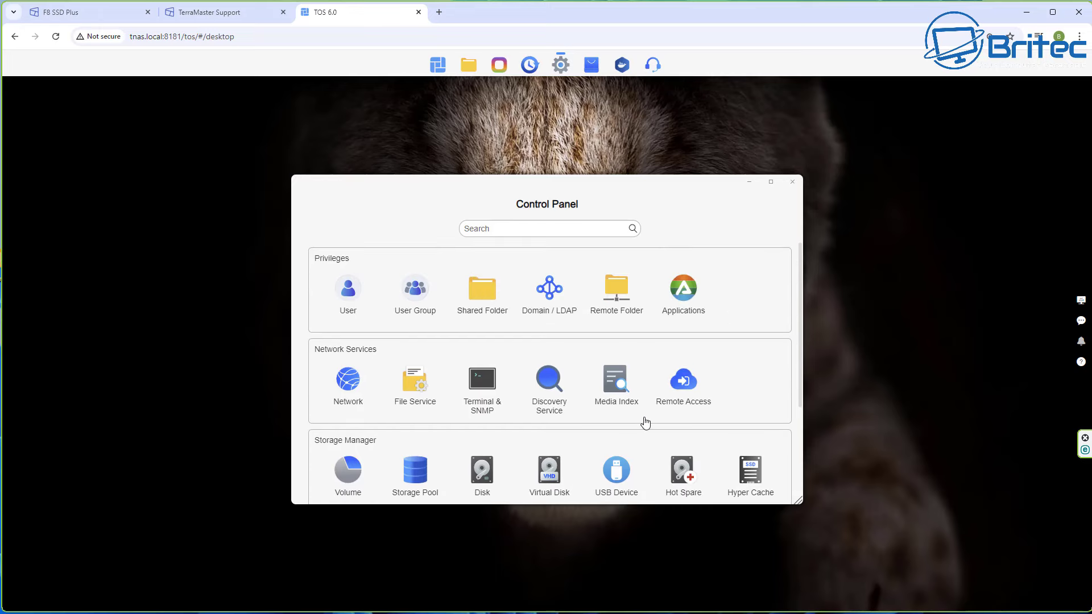
{"action": "left_click", "coordinate": [684, 301]}
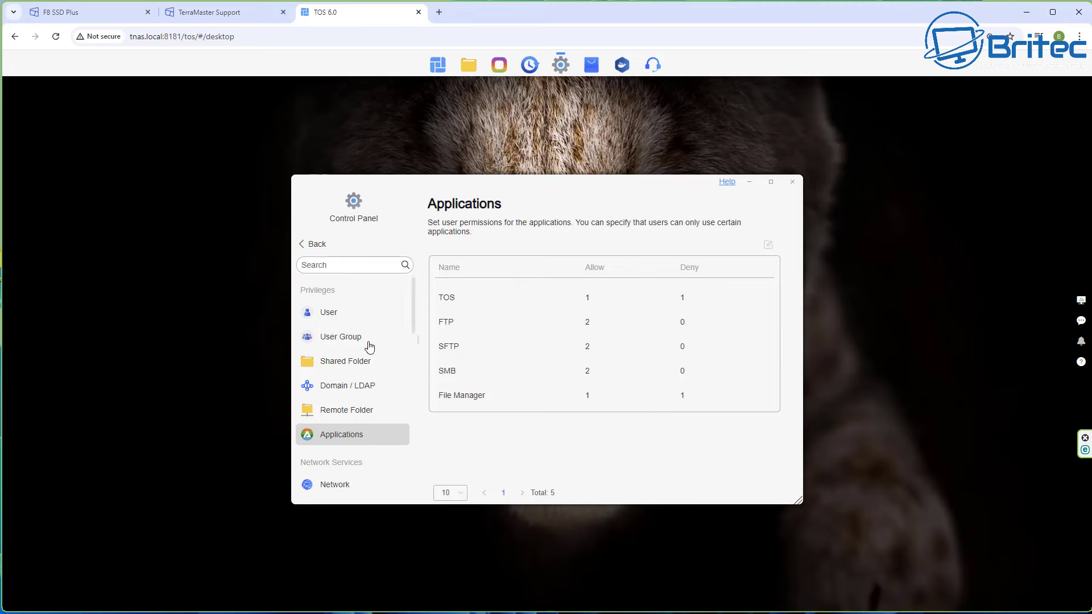
Close Control Panel, open App Center past its resource tip, and scroll Recommended down to Plex Media Server
{"action": "left_click", "coordinate": [791, 182]}
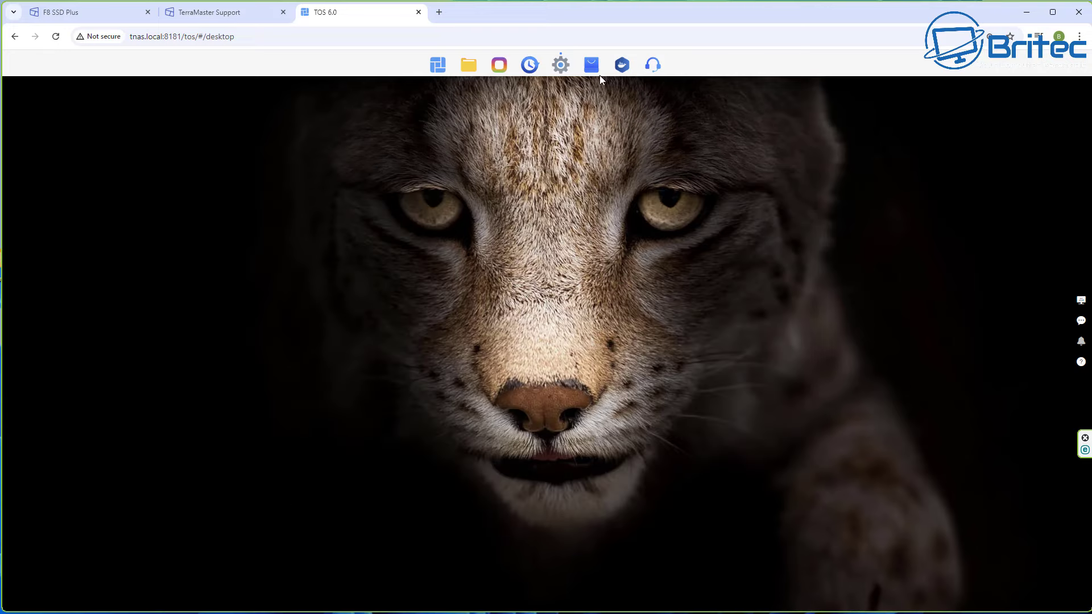
{"action": "left_click", "coordinate": [593, 65]}
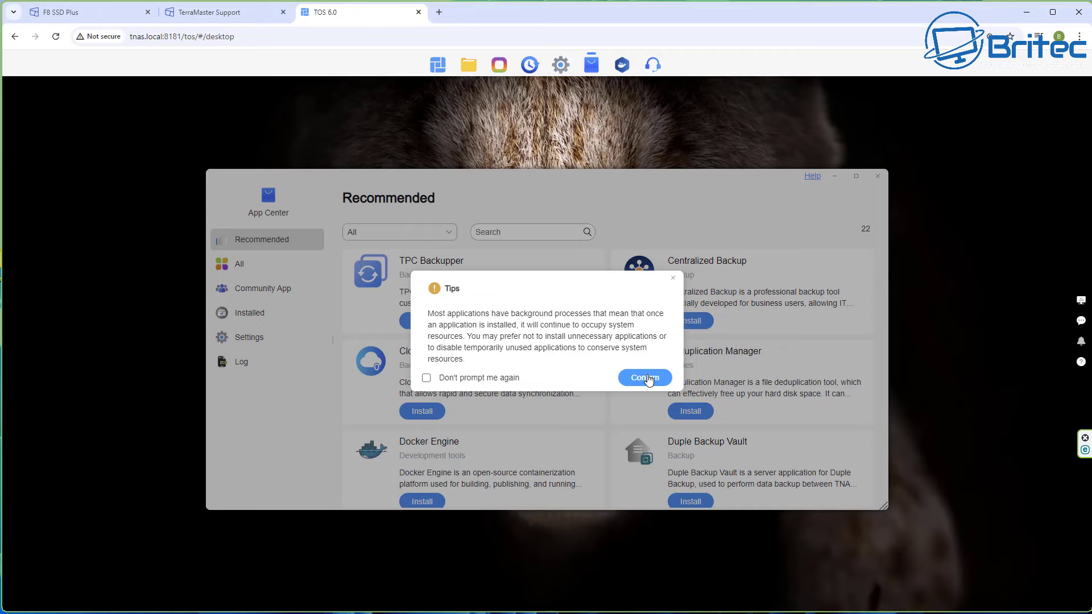
{"action": "left_click", "coordinate": [644, 378]}
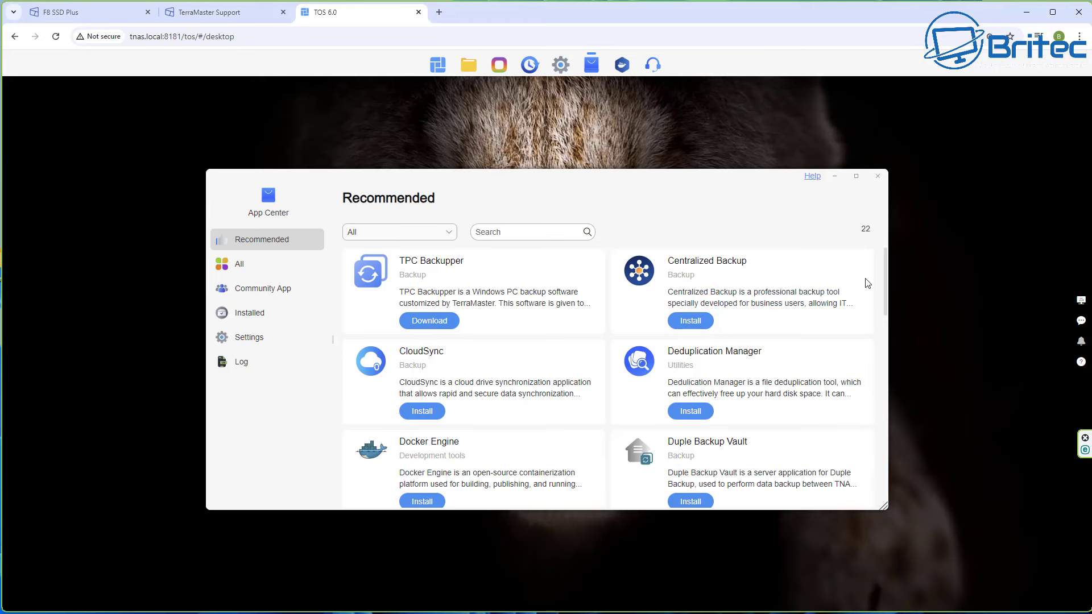
{"action": "scroll", "coordinate": [867, 283], "scroll_direction": "down", "scroll_amount": 1}
{"action": "scroll", "coordinate": [867, 283], "scroll_direction": "down", "scroll_amount": 1}
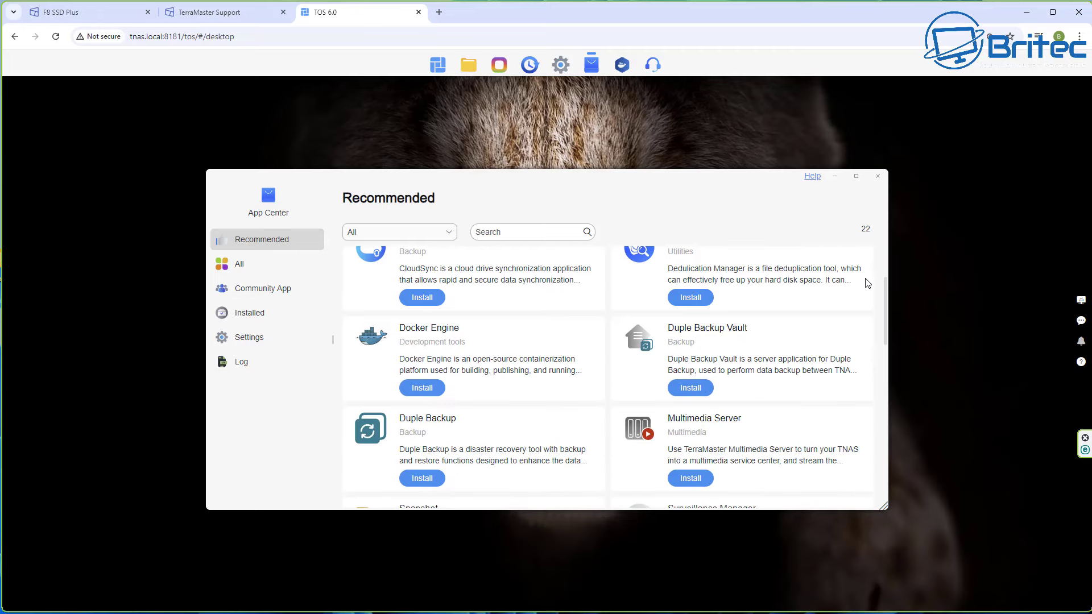
{"action": "scroll", "coordinate": [867, 283], "scroll_direction": "down", "scroll_amount": 2}
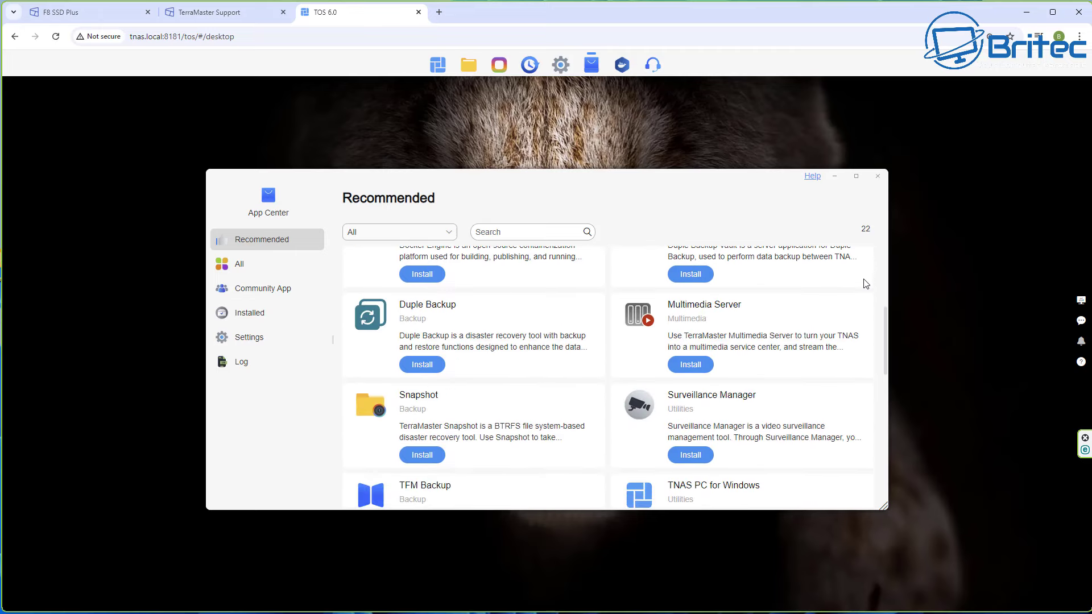
{"action": "scroll", "coordinate": [866, 283], "scroll_direction": "down", "scroll_amount": 3}
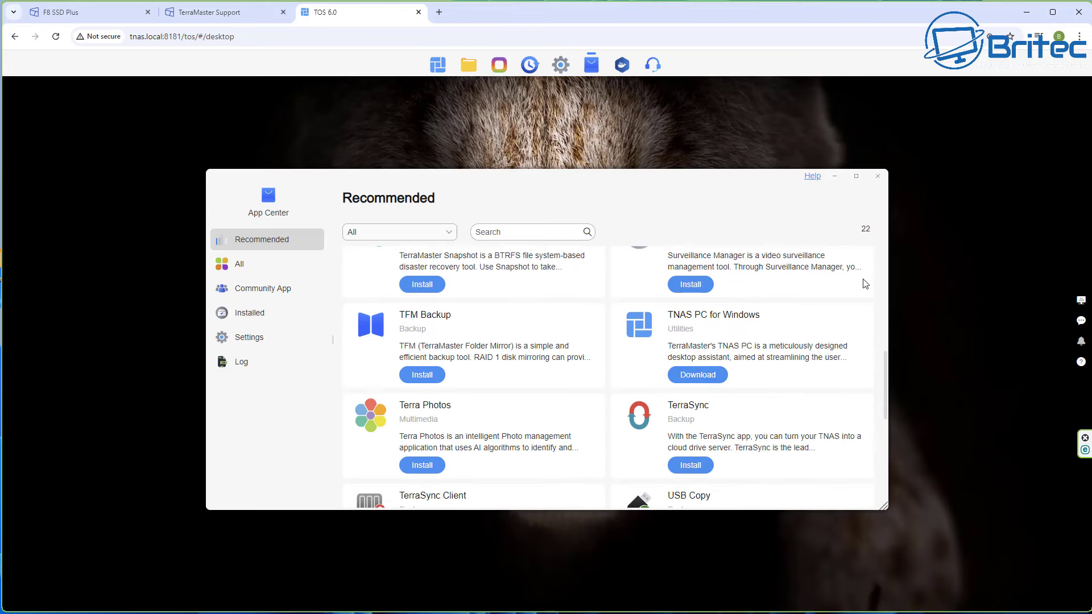
{"action": "scroll", "coordinate": [853, 287], "scroll_direction": "down", "scroll_amount": 2}
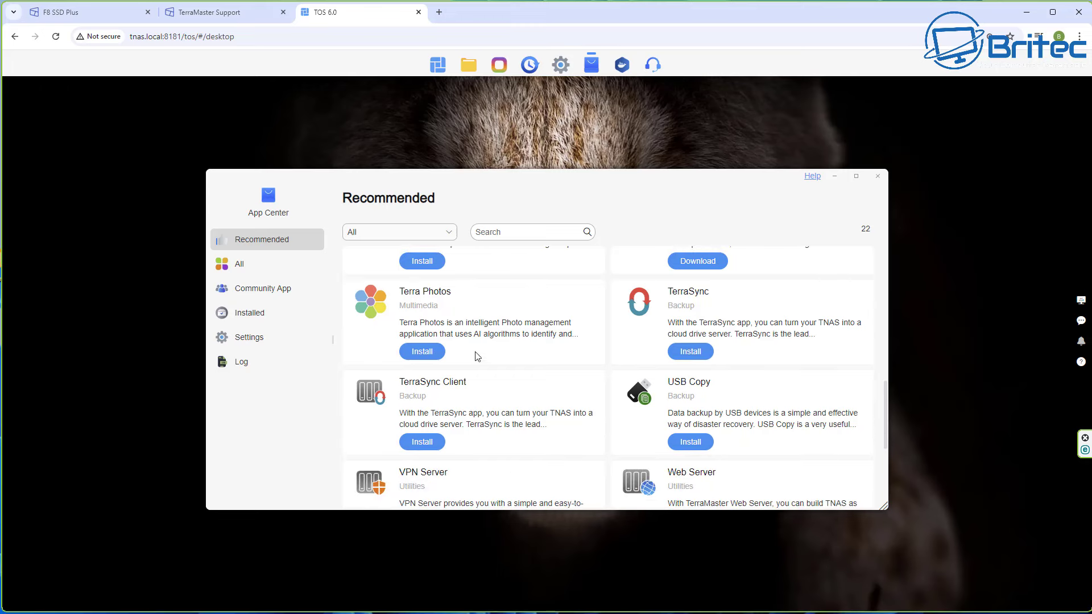
{"action": "scroll", "coordinate": [623, 341], "scroll_direction": "down", "scroll_amount": 3}
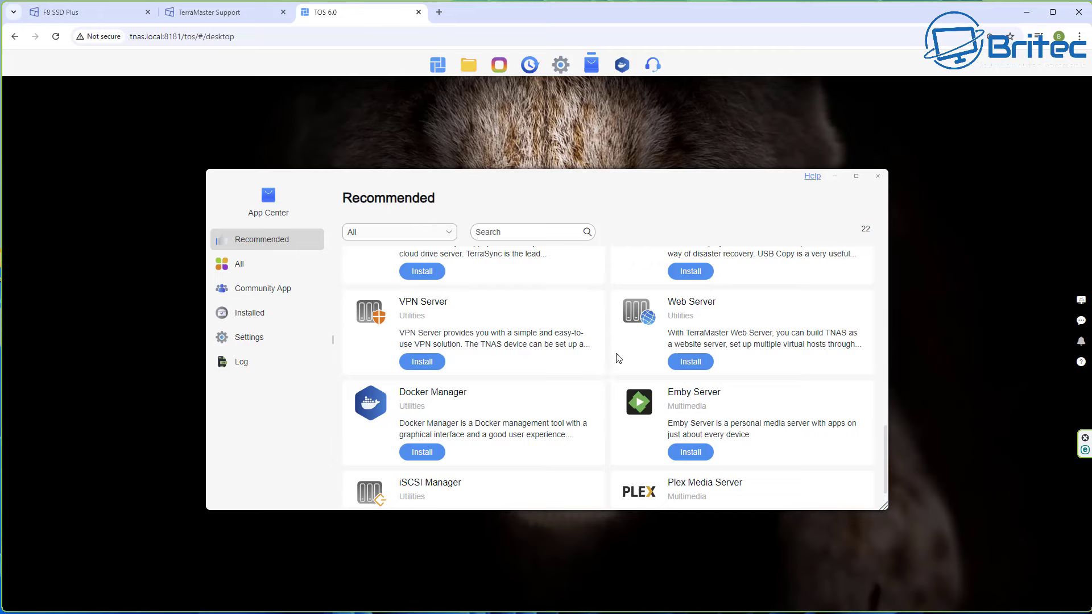
{"action": "scroll", "coordinate": [618, 358], "scroll_direction": "down", "scroll_amount": 1}
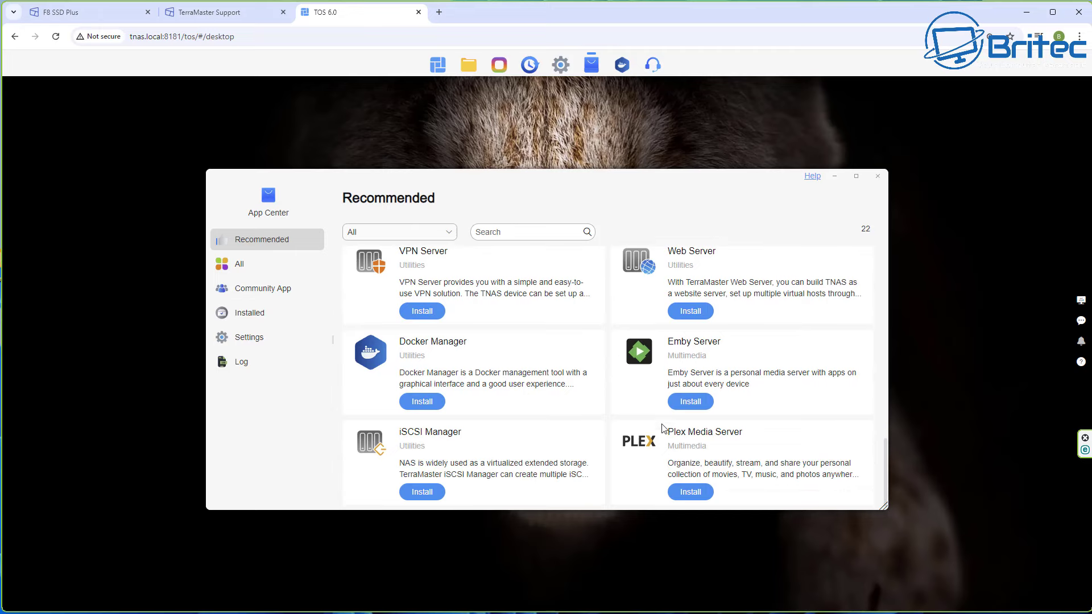
Switch App Center to the All list and scroll through the 49 apps
{"action": "left_click", "coordinate": [258, 269]}
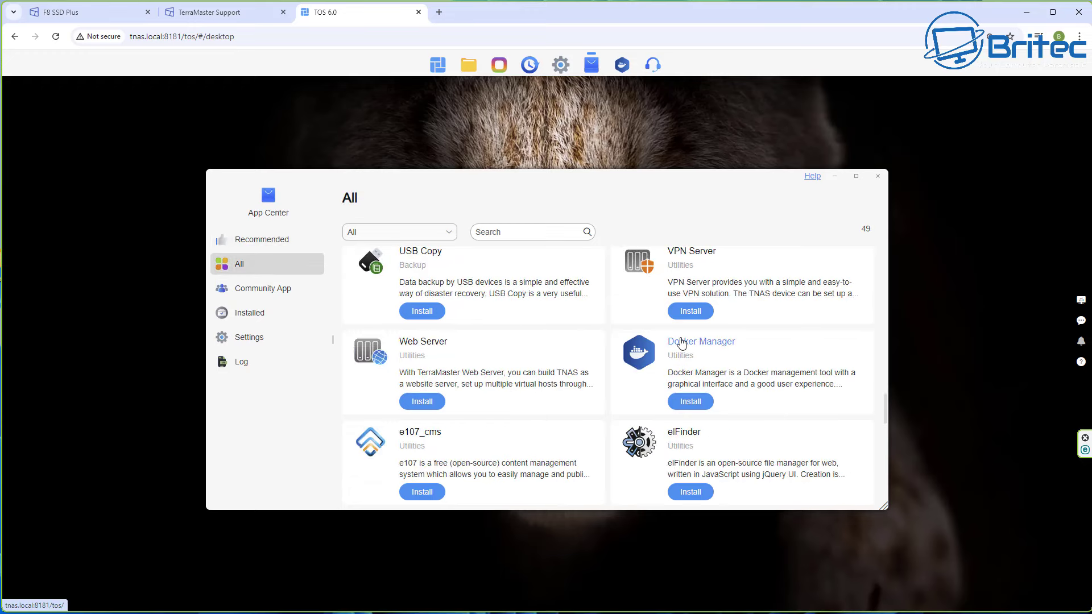
{"action": "scroll", "coordinate": [682, 344], "scroll_direction": "down", "scroll_amount": 6}
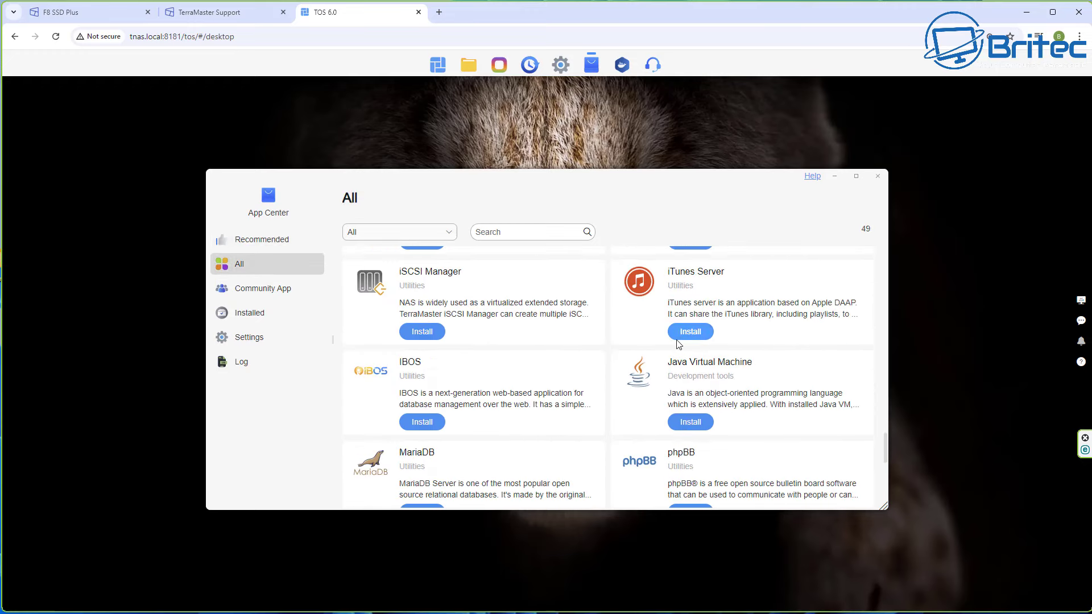
{"action": "scroll", "coordinate": [676, 344], "scroll_direction": "down", "scroll_amount": 6}
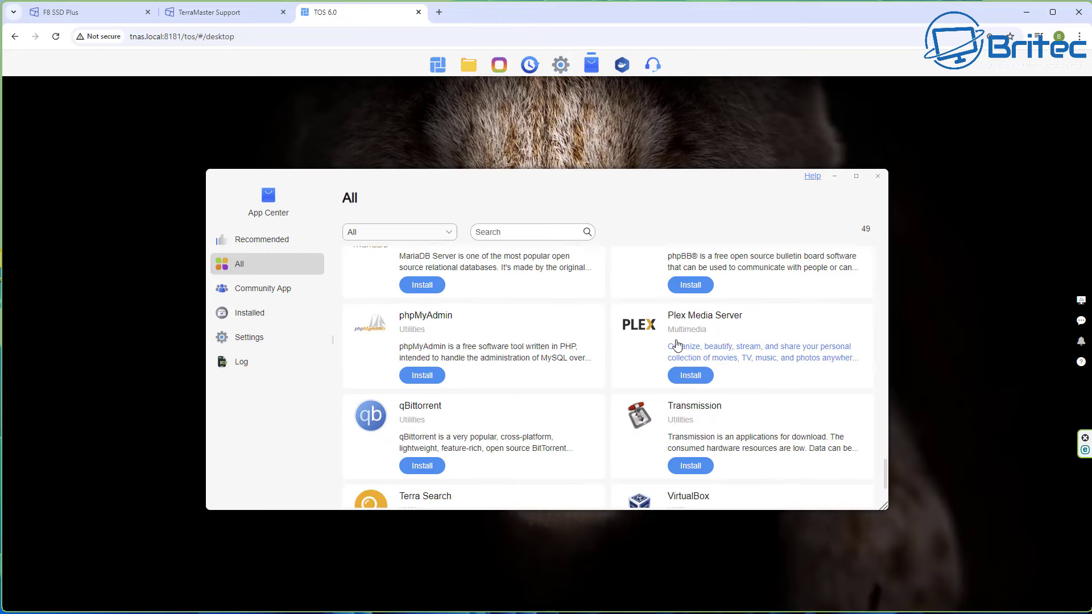
Accept the Community App warning terms so the community apps site opens
{"action": "left_click", "coordinate": [265, 291]}
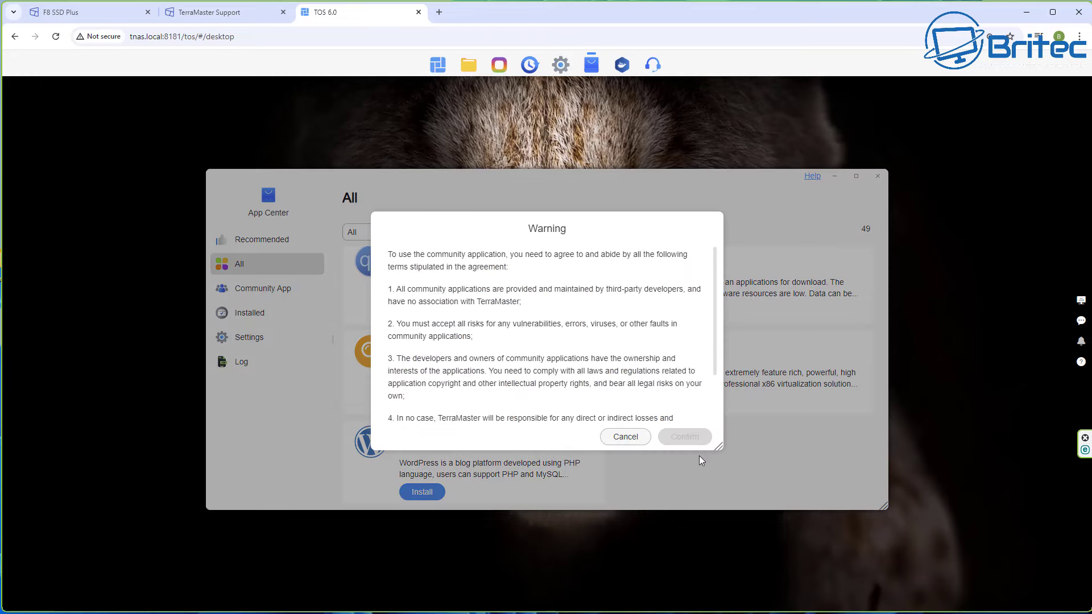
{"action": "left_click_drag", "start_coordinate": [715, 329], "coordinate": [715, 374]}
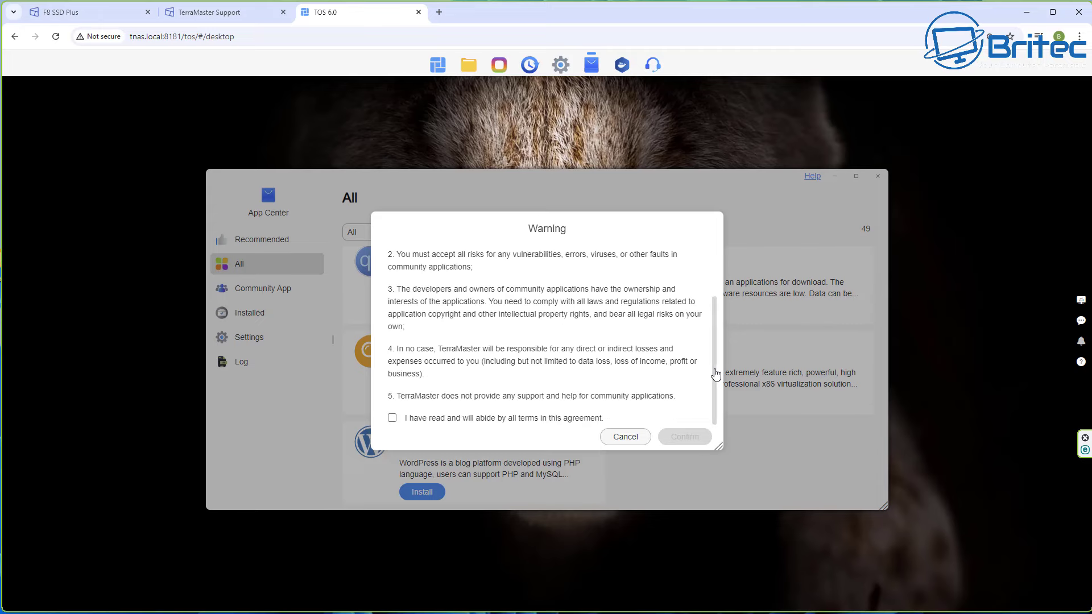
{"action": "left_click", "coordinate": [420, 419]}
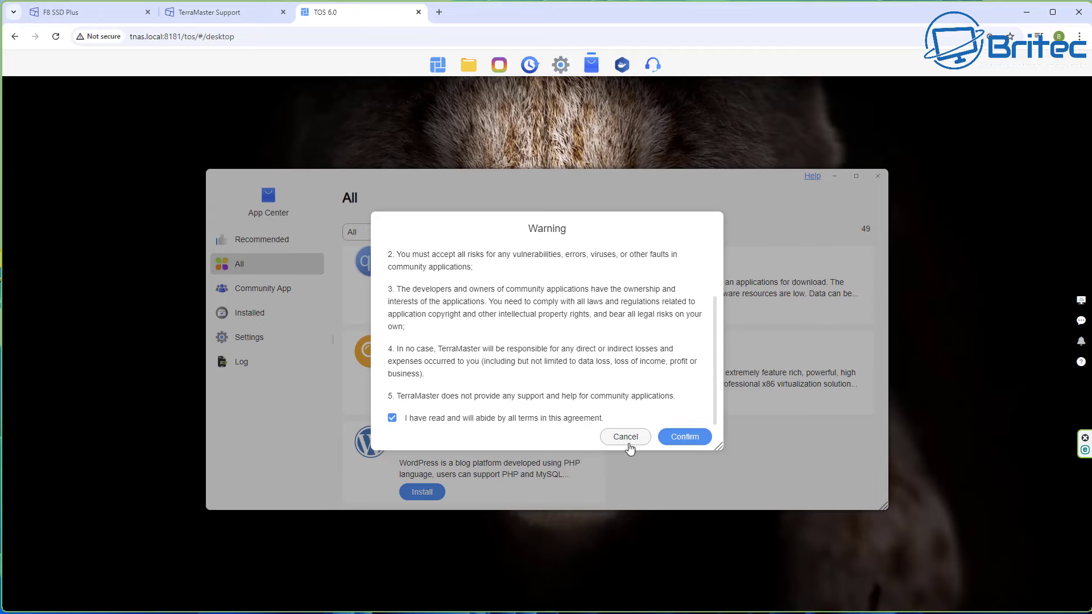
{"action": "left_click", "coordinate": [684, 437]}
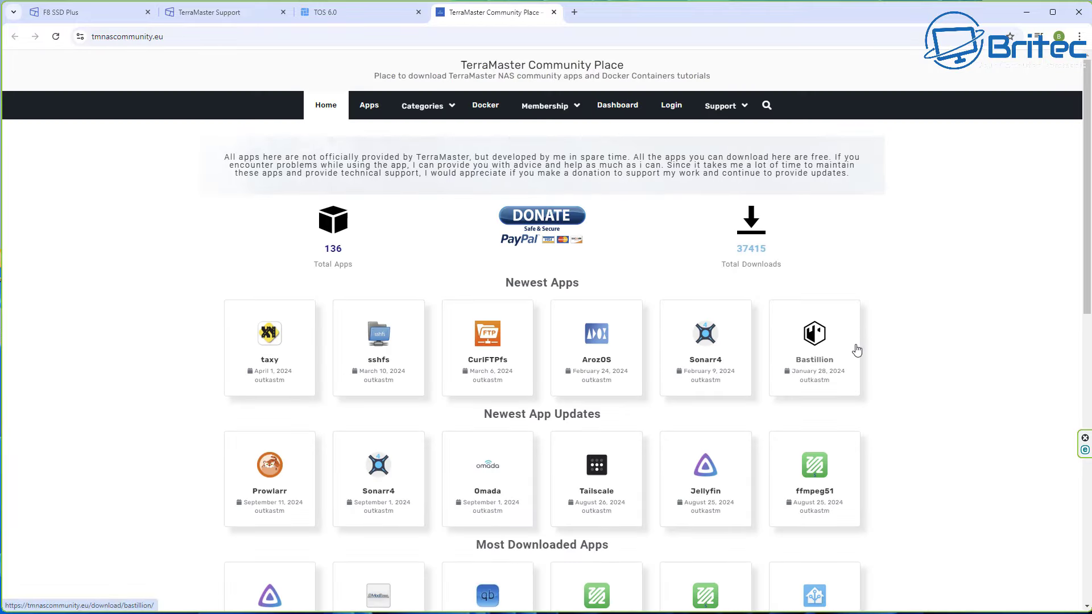
Browse the Community Place home page and Apps listing through page 2, then return to TOS
{"action": "scroll", "coordinate": [853, 357], "scroll_direction": "down", "scroll_amount": 7}
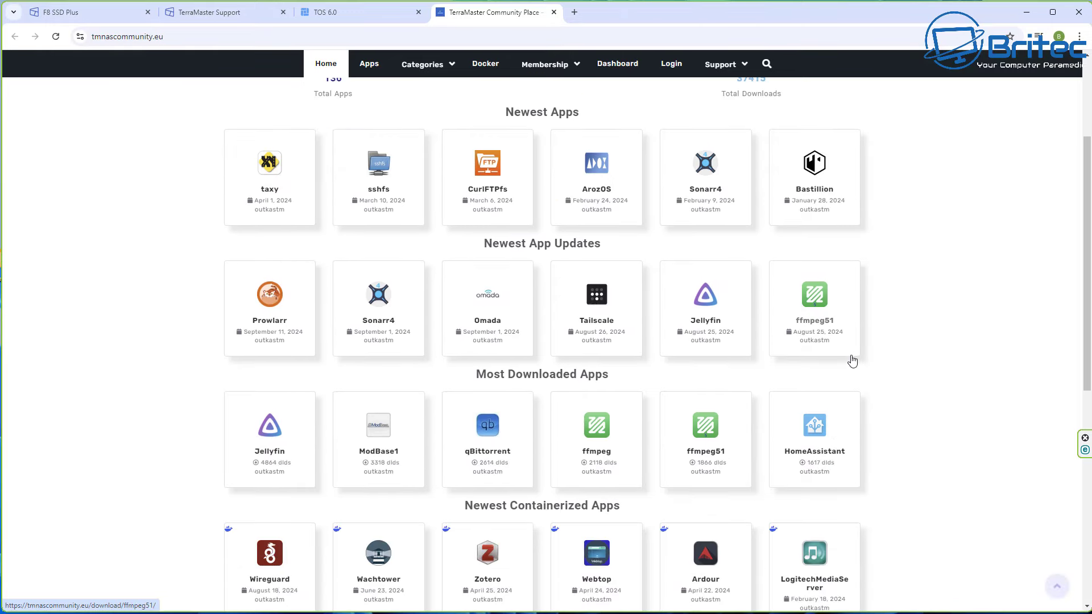
{"action": "scroll", "coordinate": [851, 361], "scroll_direction": "down", "scroll_amount": 3}
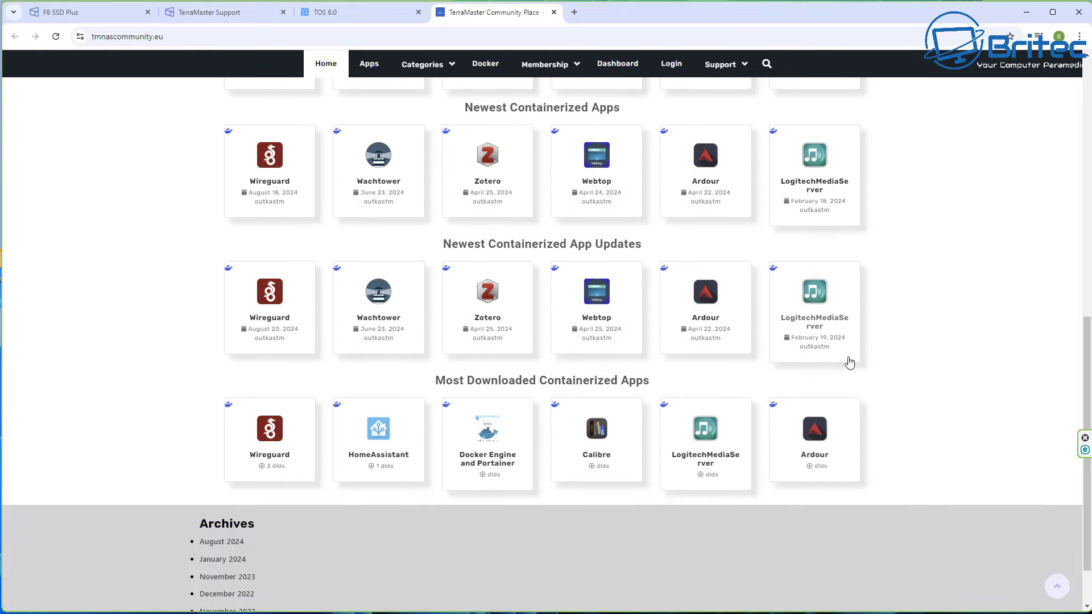
{"action": "left_click", "coordinate": [353, 69]}
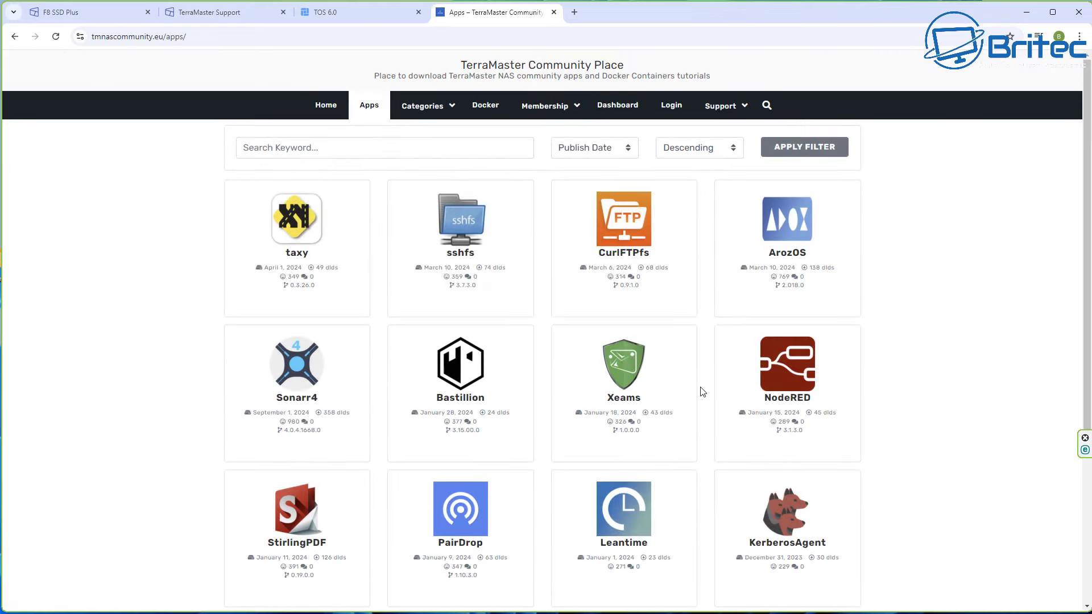
{"action": "scroll", "coordinate": [702, 391], "scroll_direction": "down", "scroll_amount": 2}
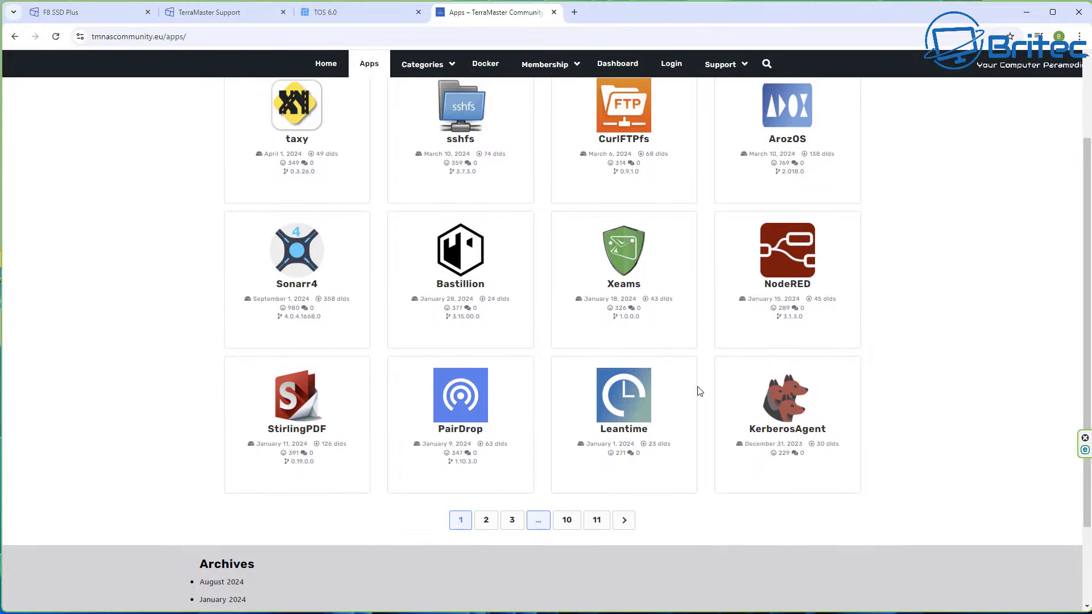
{"action": "left_click", "coordinate": [486, 520]}
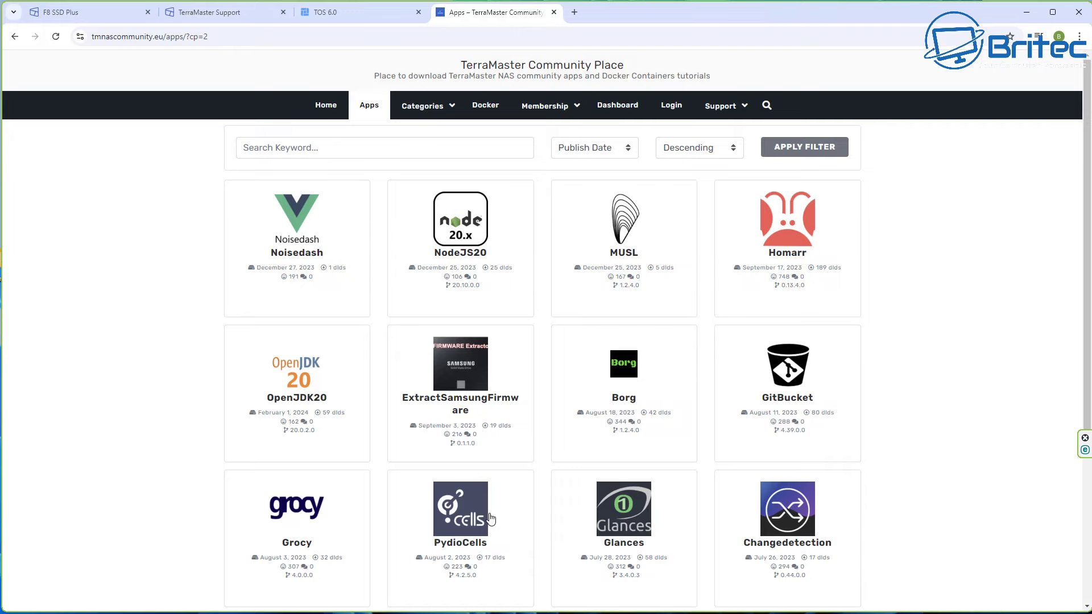
{"action": "scroll", "coordinate": [490, 518], "scroll_direction": "down", "scroll_amount": 2}
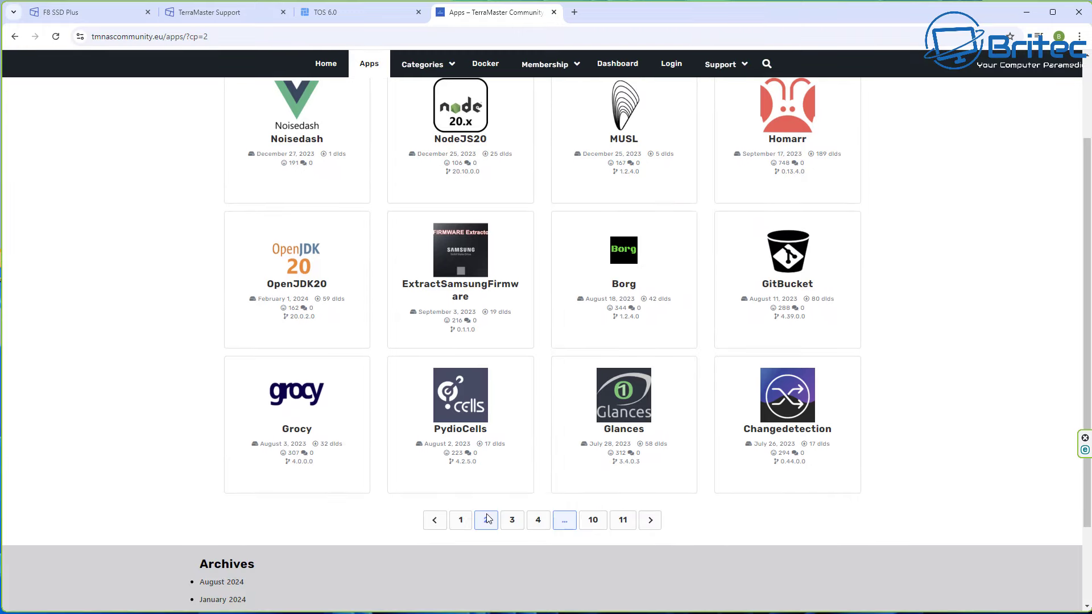
{"action": "left_click", "coordinate": [345, 12]}
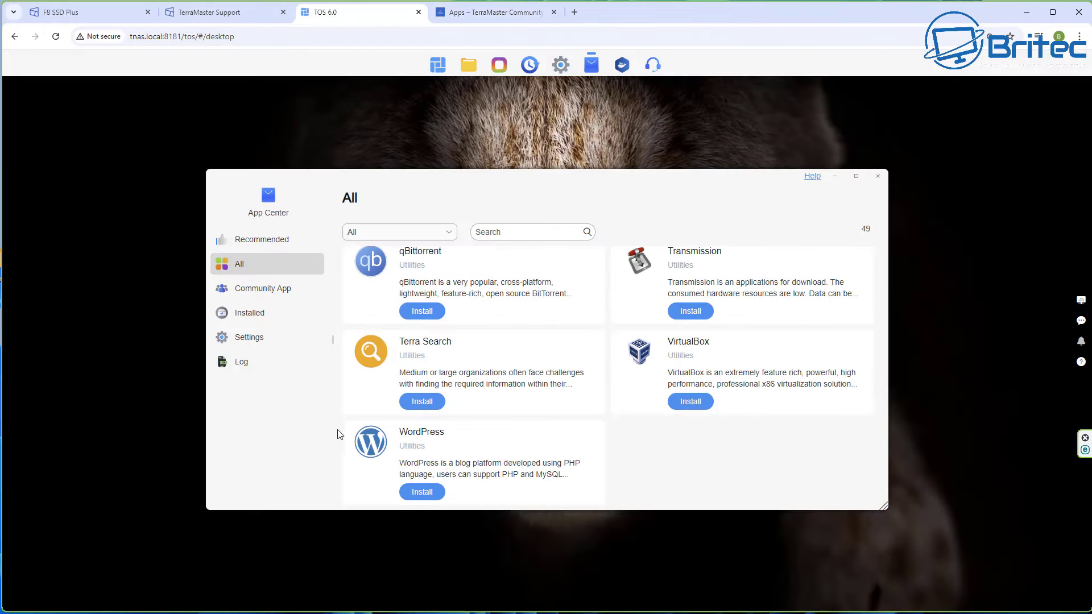
View Docker Manager's introduction (version 2.0.17, 16.36 MB), then close it and App Center
{"action": "left_click", "coordinate": [622, 66]}
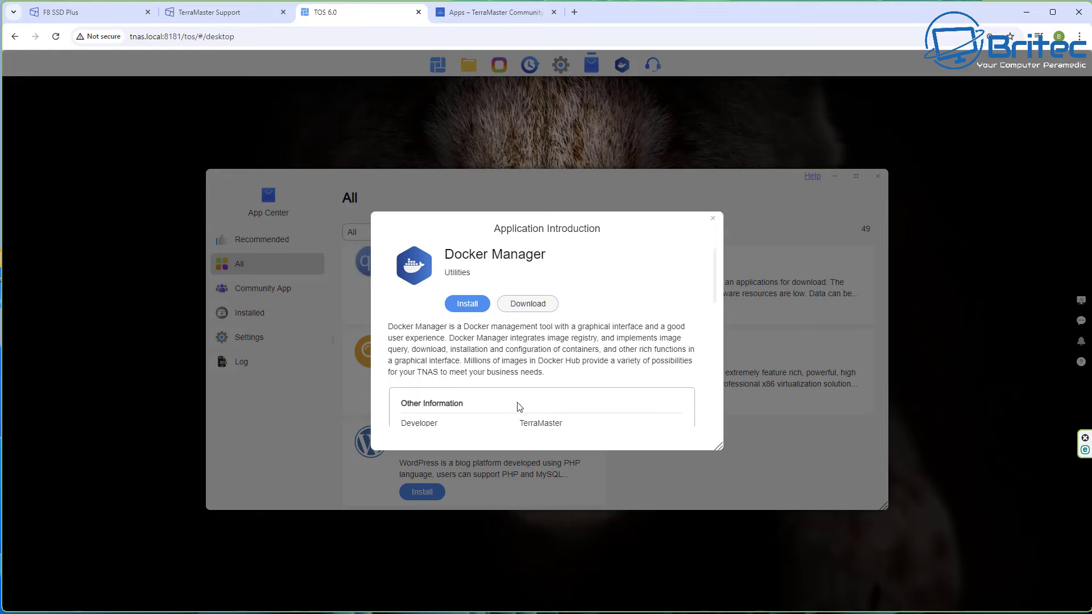
{"action": "scroll", "coordinate": [525, 397], "scroll_direction": "down", "scroll_amount": 3}
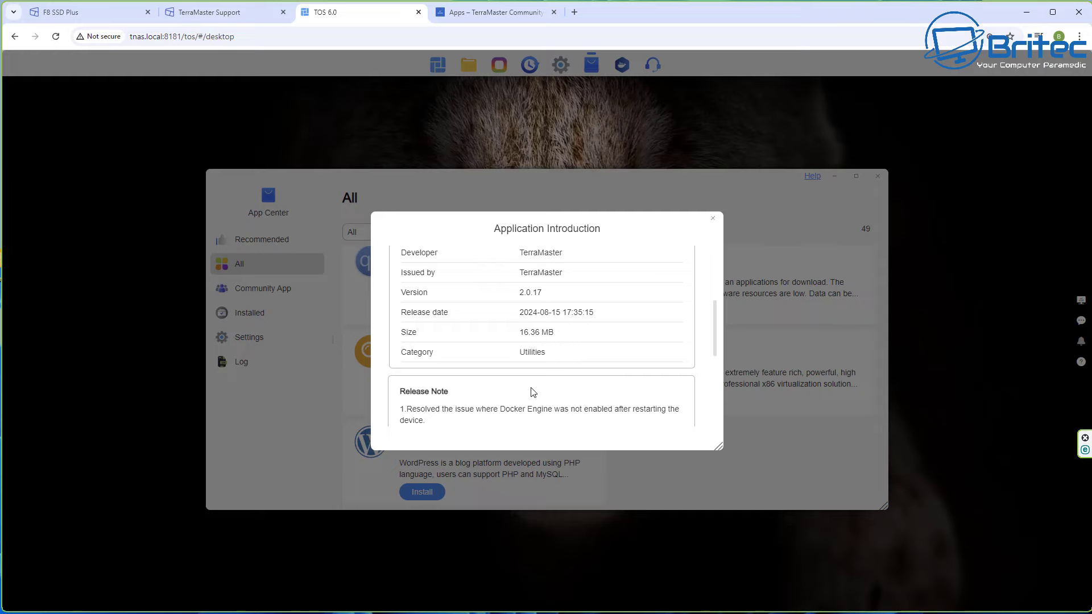
{"action": "scroll", "coordinate": [532, 392], "scroll_direction": "up", "scroll_amount": 3}
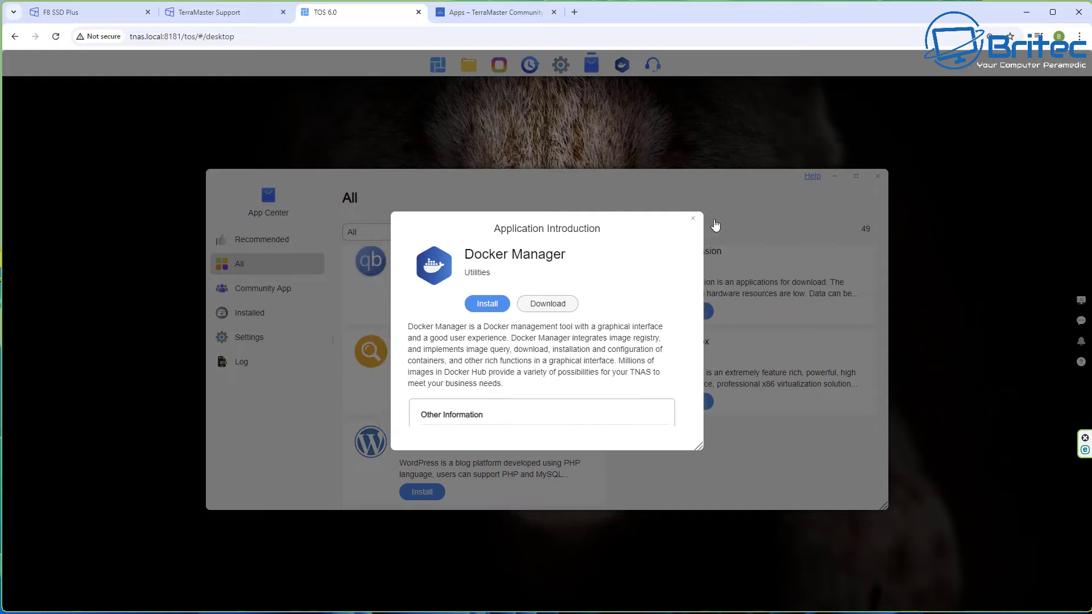
{"action": "left_click", "coordinate": [713, 219]}
{"action": "left_click", "coordinate": [877, 175]}
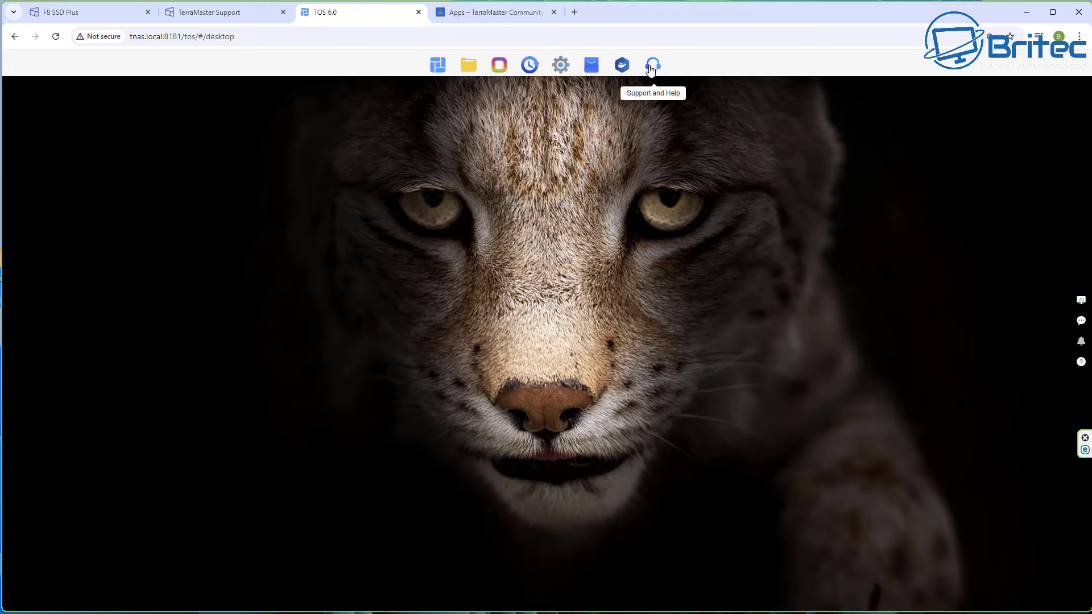
{"action": "left_click", "coordinate": [651, 67]}
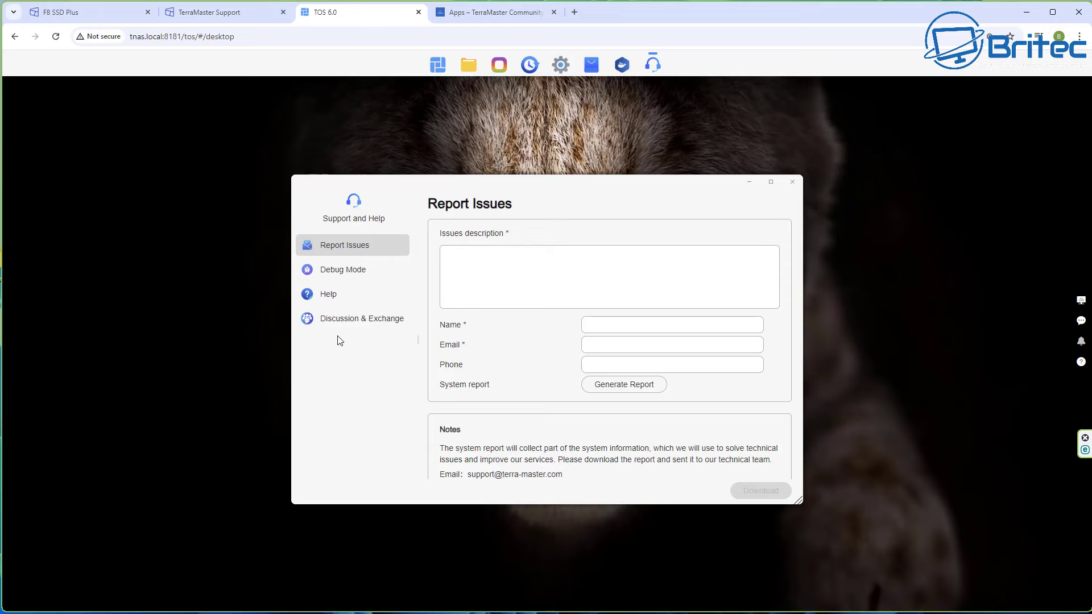
{"action": "left_click", "coordinate": [793, 182]}
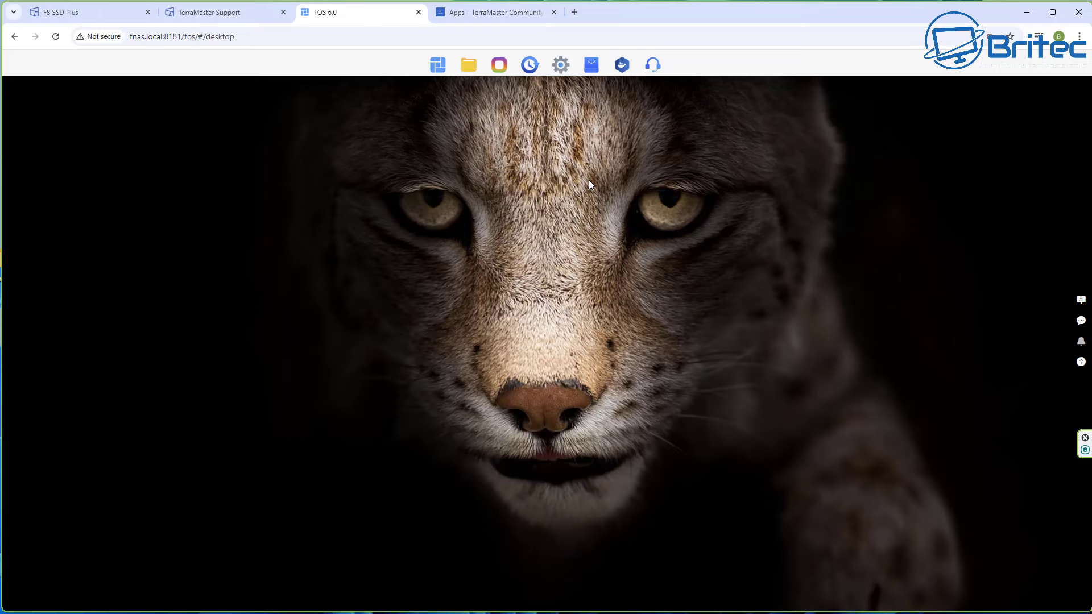